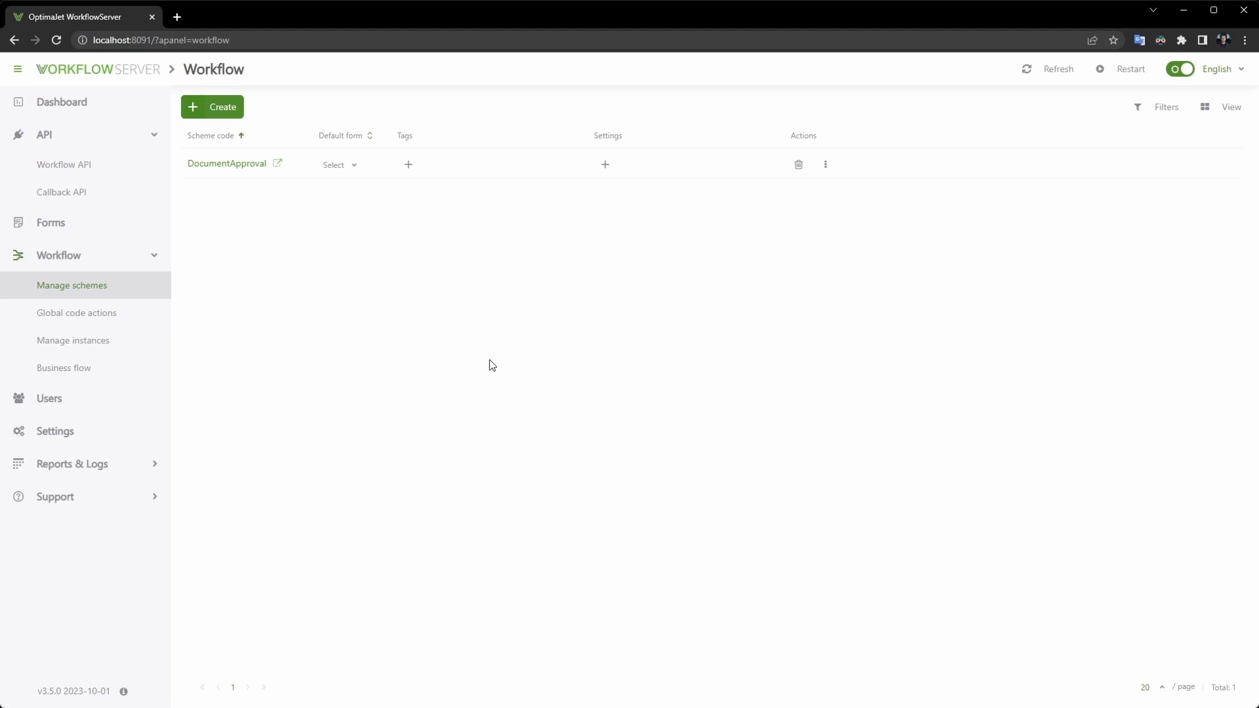
Create an instance of the DocumentApproval scheme and open the list of process instances.
{"action": "left_click", "coordinate": [230, 163]}
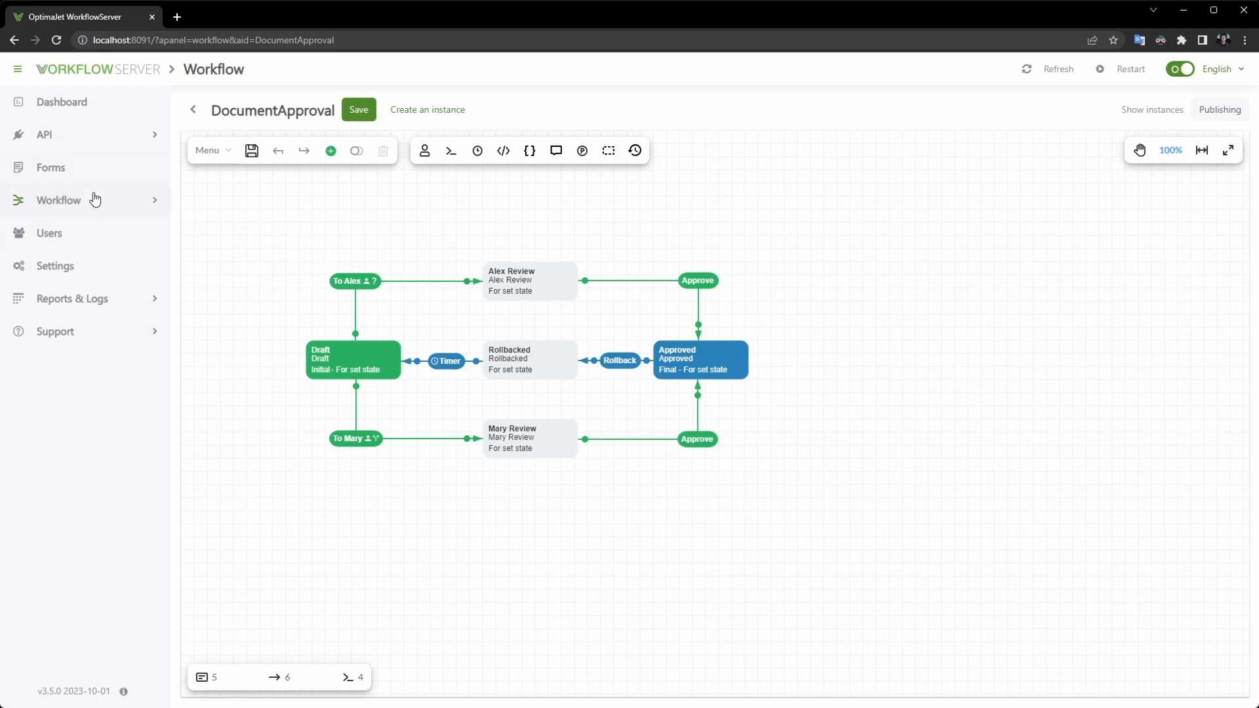
{"action": "left_click", "coordinate": [424, 114]}
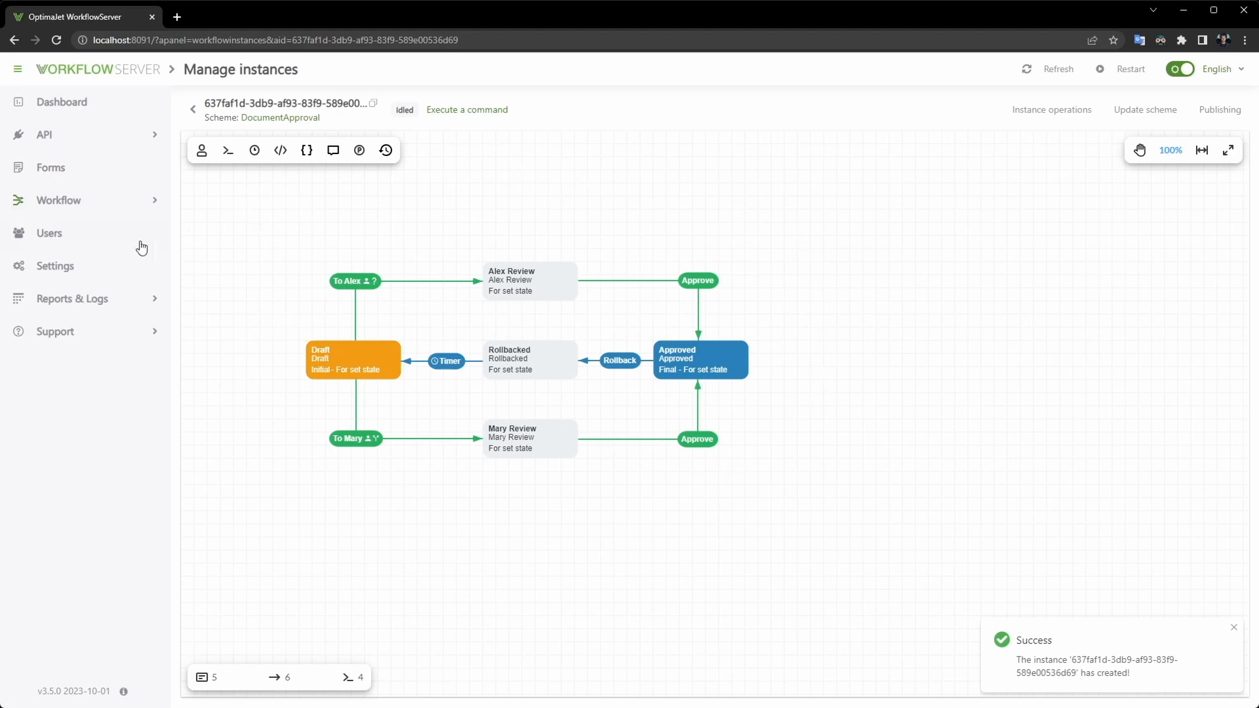
{"action": "left_click", "coordinate": [99, 200]}
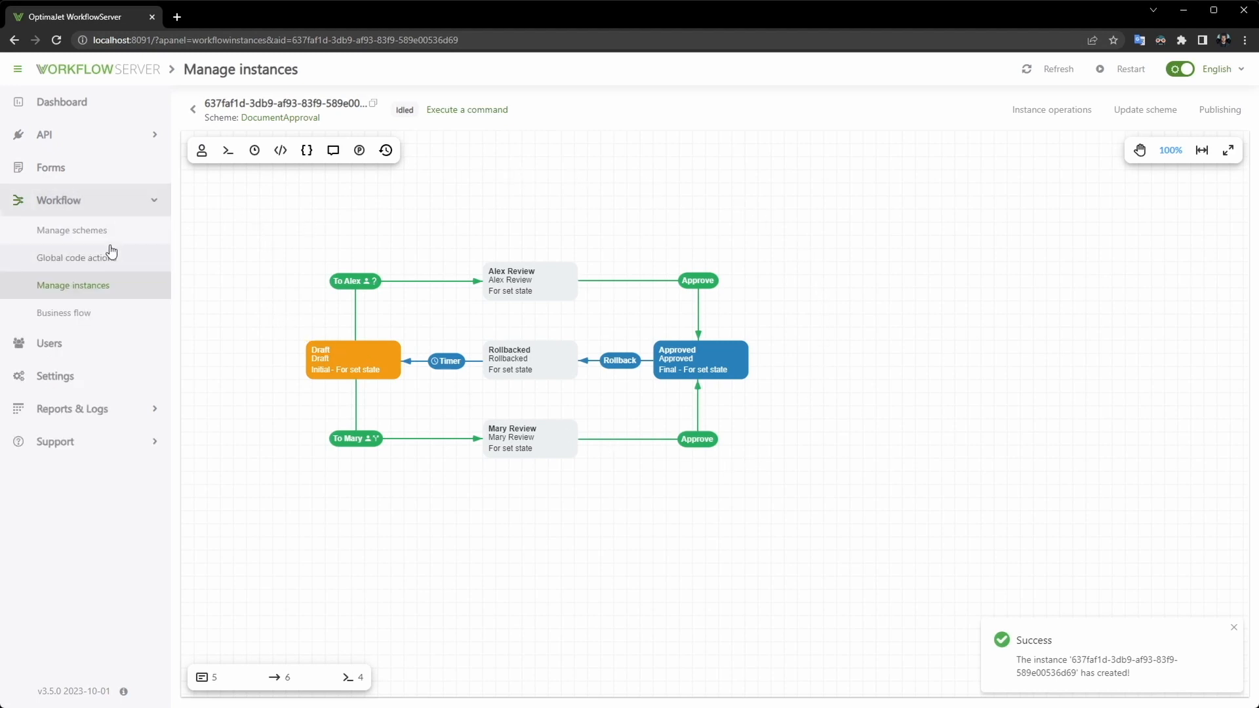
{"action": "left_click", "coordinate": [110, 292]}
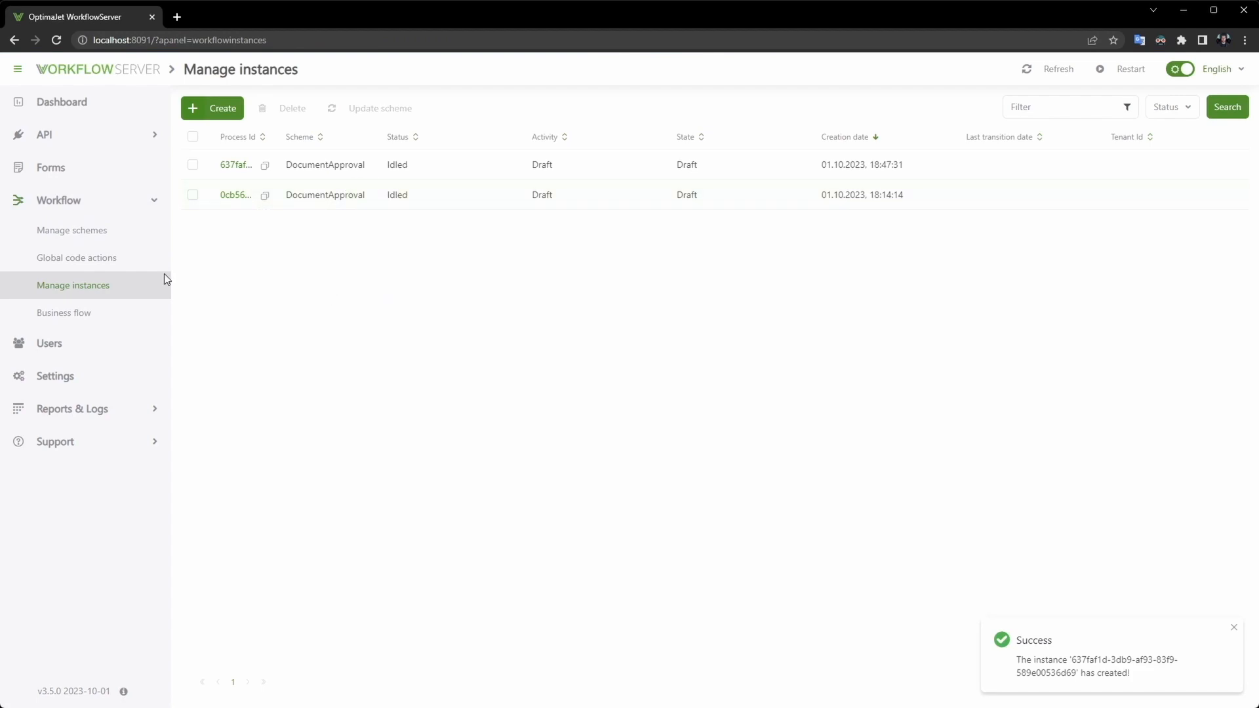
Create a new workflow scheme named IntervalScheduler from the scheme list.
{"action": "left_click", "coordinate": [87, 231]}
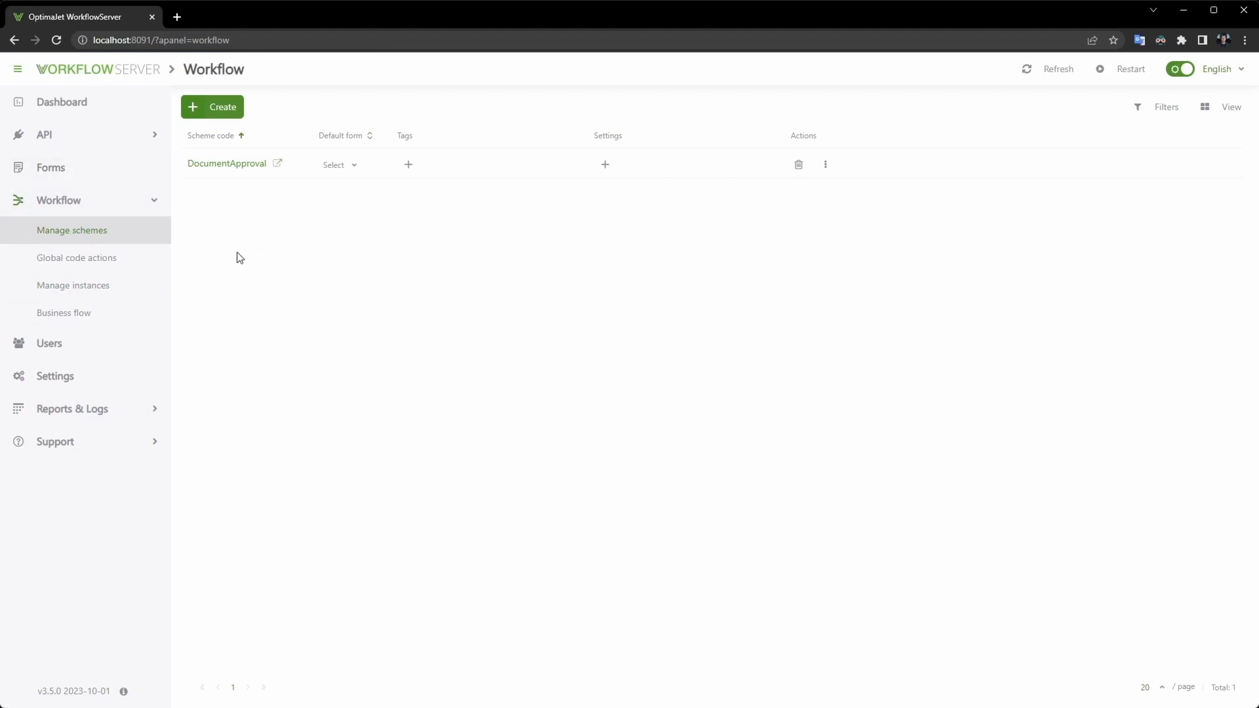
{"action": "left_click", "coordinate": [208, 107]}
{"action": "key", "text": "alt+Tab"}
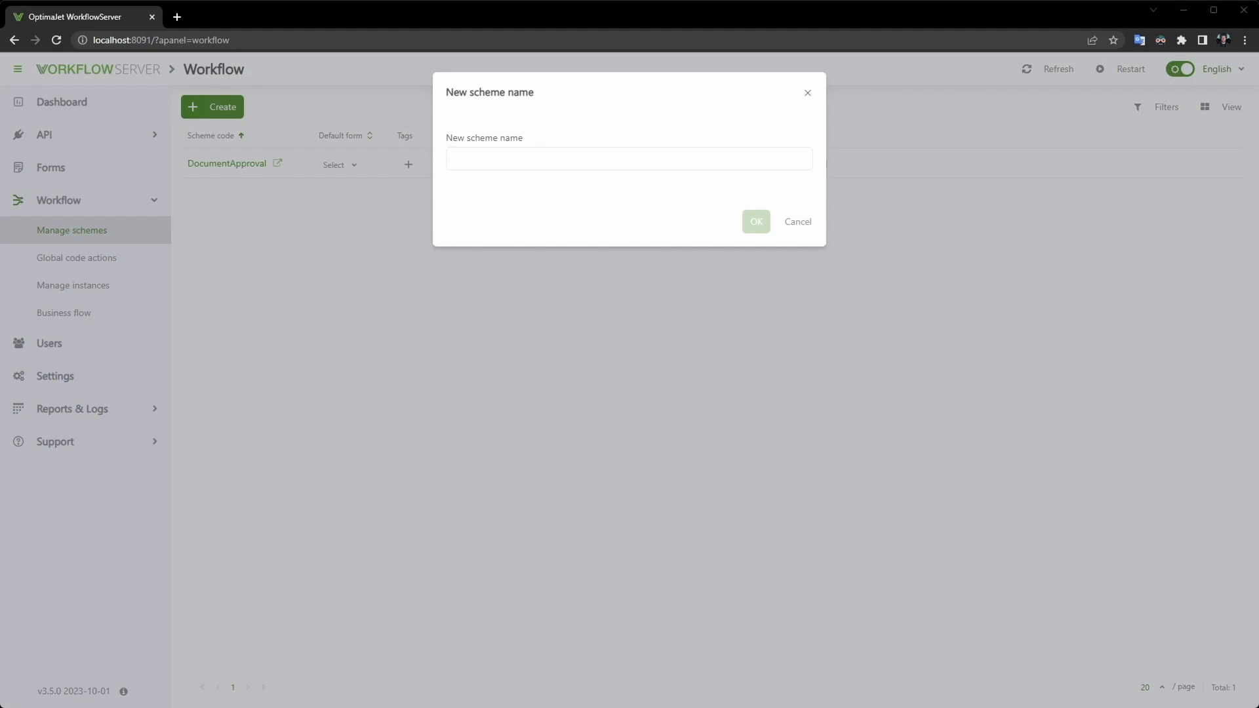
{"action": "key", "text": "alt+Tab"}
{"action": "type", "text": "IntervalScheduler"}
{"action": "left_click", "coordinate": [754, 222]}
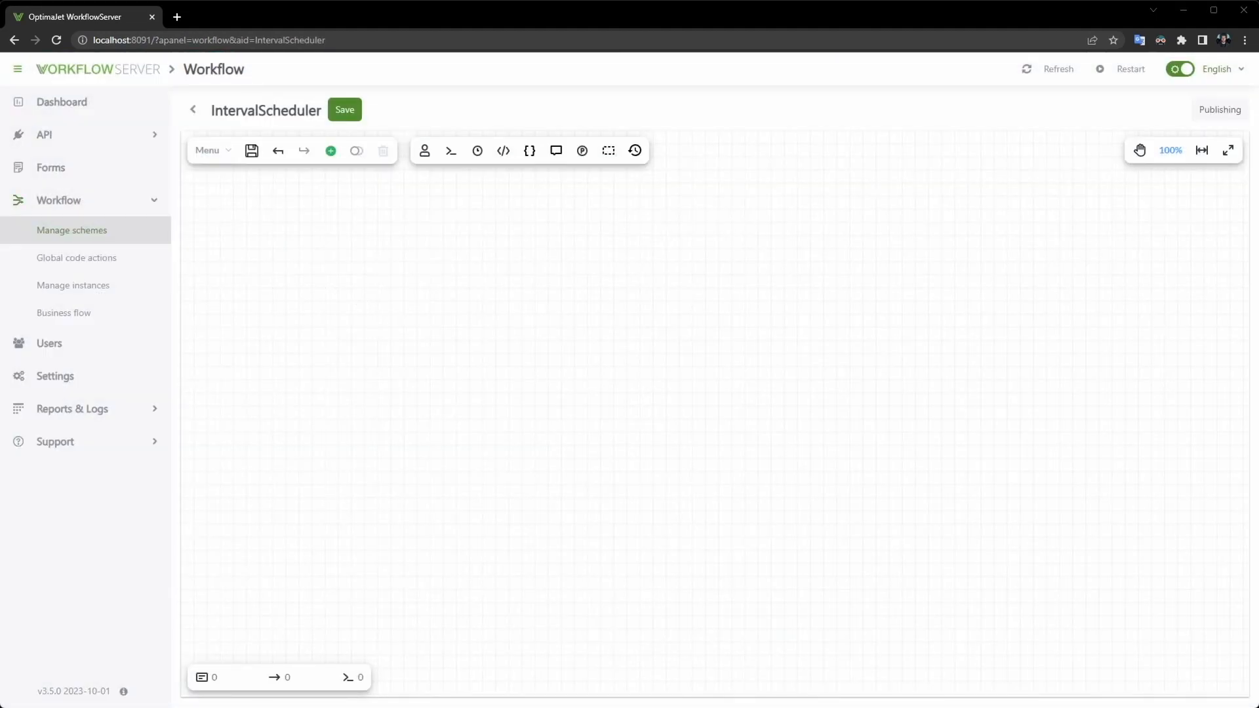
Place an initial activity on the empty canvas and add a basic activity named Waiting to its right.
{"action": "left_click", "coordinate": [331, 151]}
{"action": "left_click_drag", "start_coordinate": [274, 275], "coordinate": [406, 339]}
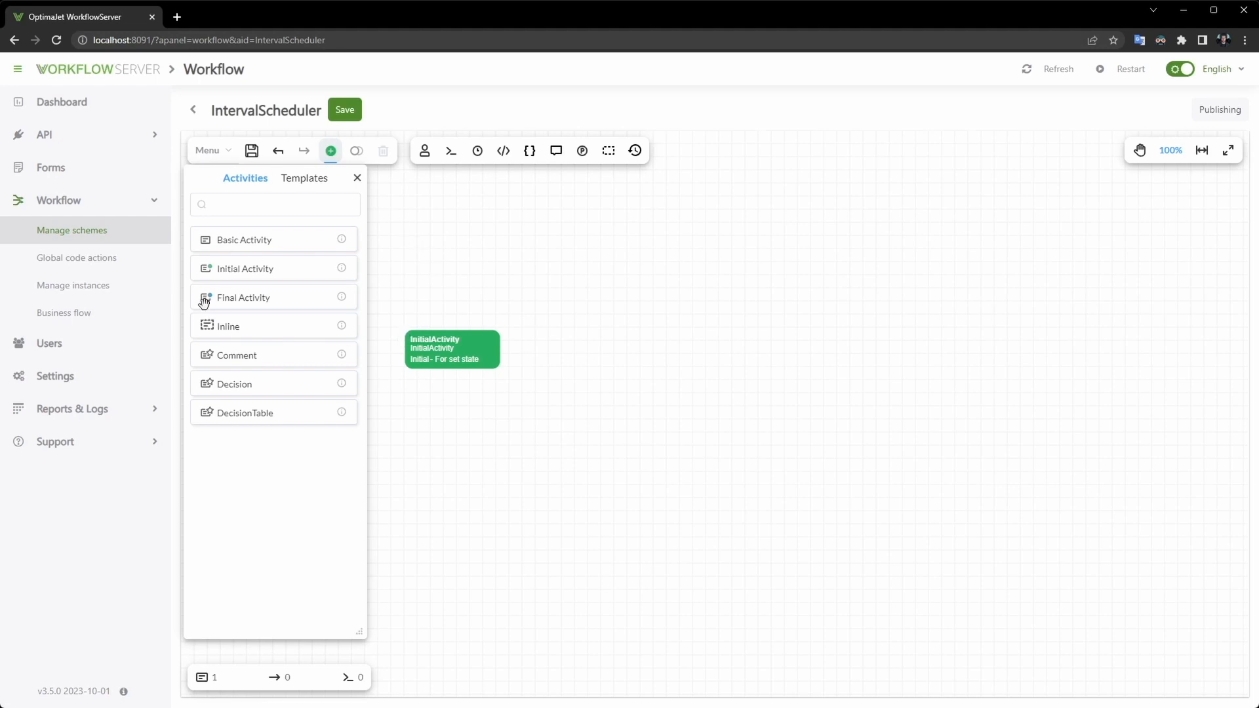
{"action": "left_click_drag", "start_coordinate": [233, 248], "coordinate": [588, 336]}
{"action": "double_click", "coordinate": [581, 335]}
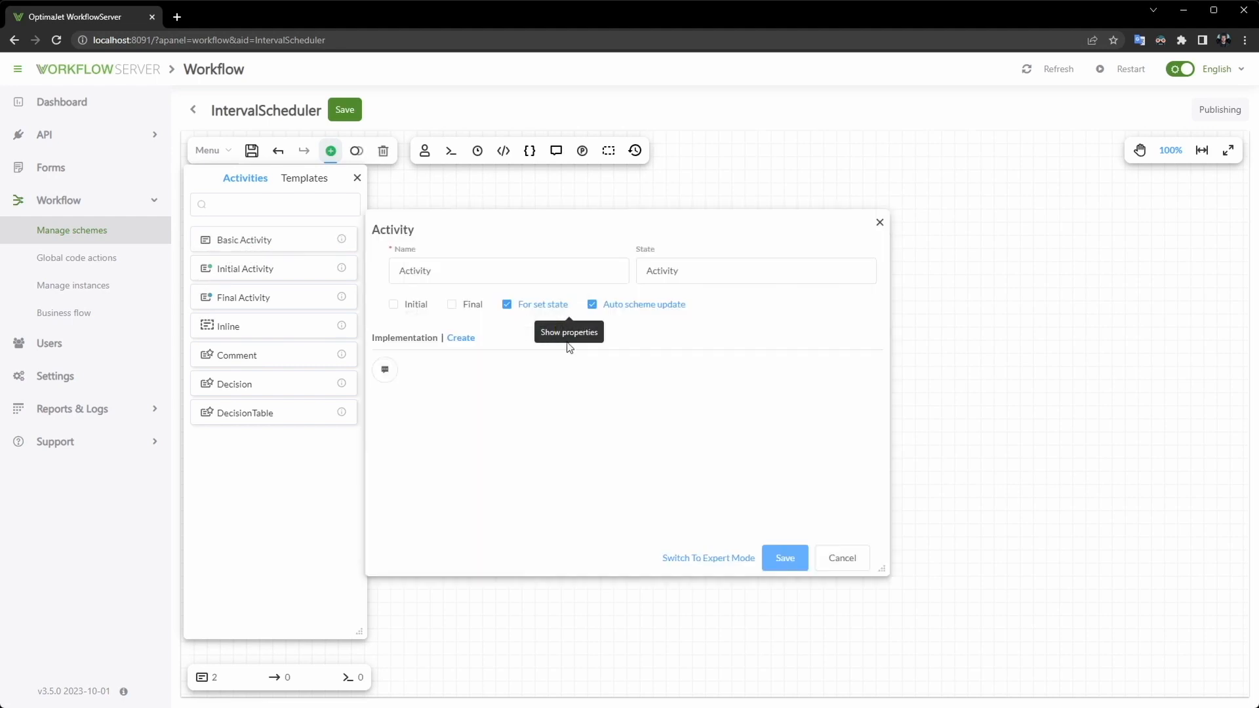
{"action": "triple_click", "coordinate": [523, 270]}
{"action": "type", "text": "Waiting"}
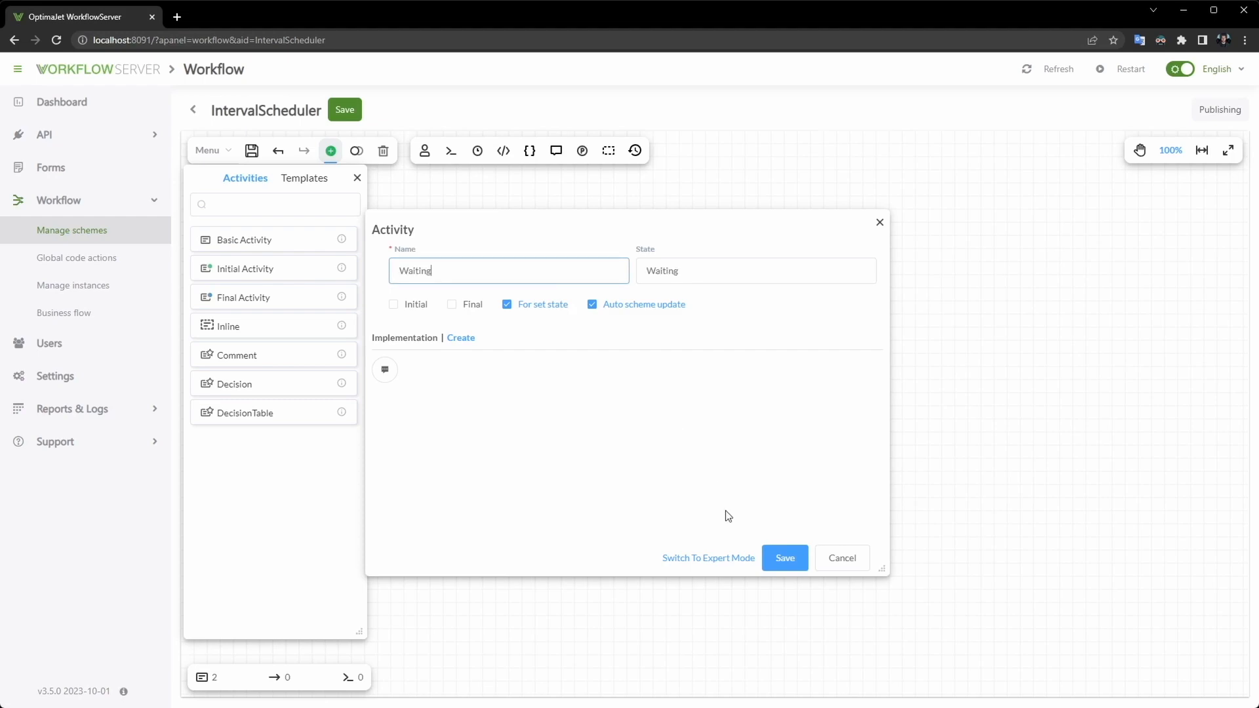
{"action": "left_click", "coordinate": [791, 563]}
{"action": "mouse_move", "coordinate": [624, 340]}
{"action": "left_mouse_down"}
{"action": "mouse_move", "coordinate": [643, 350]}
{"action": "mouse_move", "coordinate": [627, 349]}
{"action": "left_mouse_up"}
Add a second basic activity named CreateInstance and place it directly below Waiting.
{"action": "left_click", "coordinate": [652, 436]}
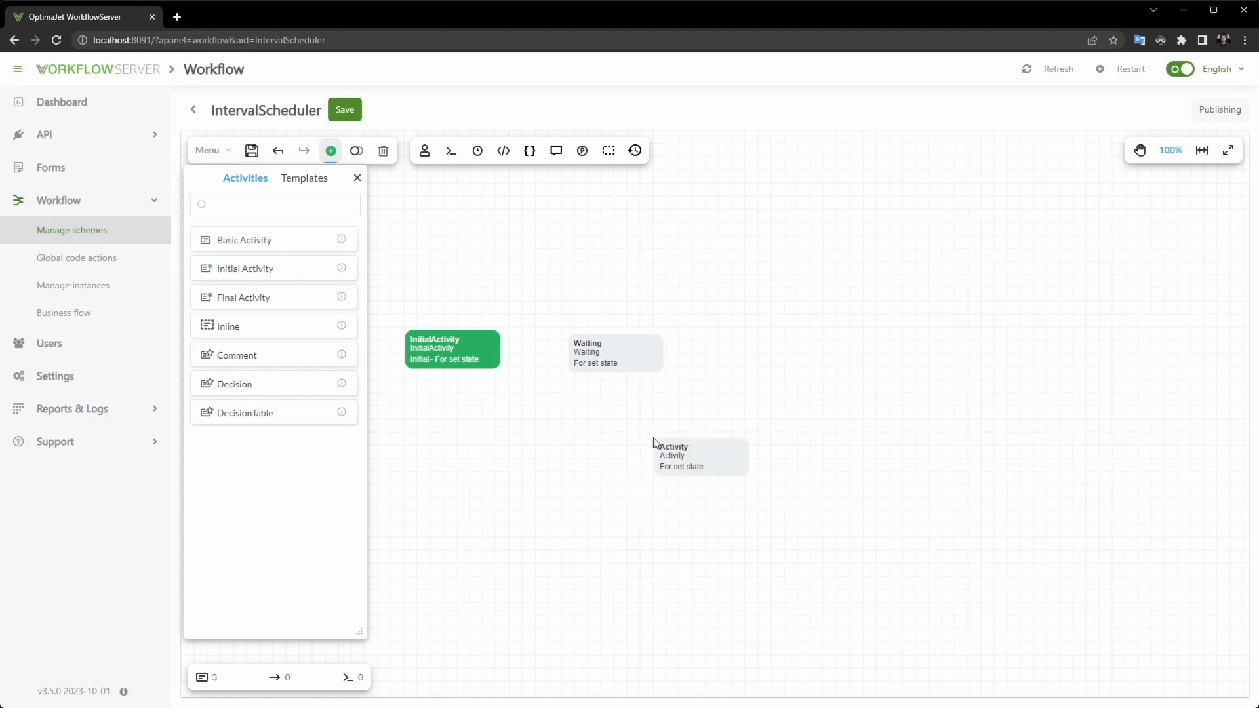
{"action": "left_click", "coordinate": [671, 424]}
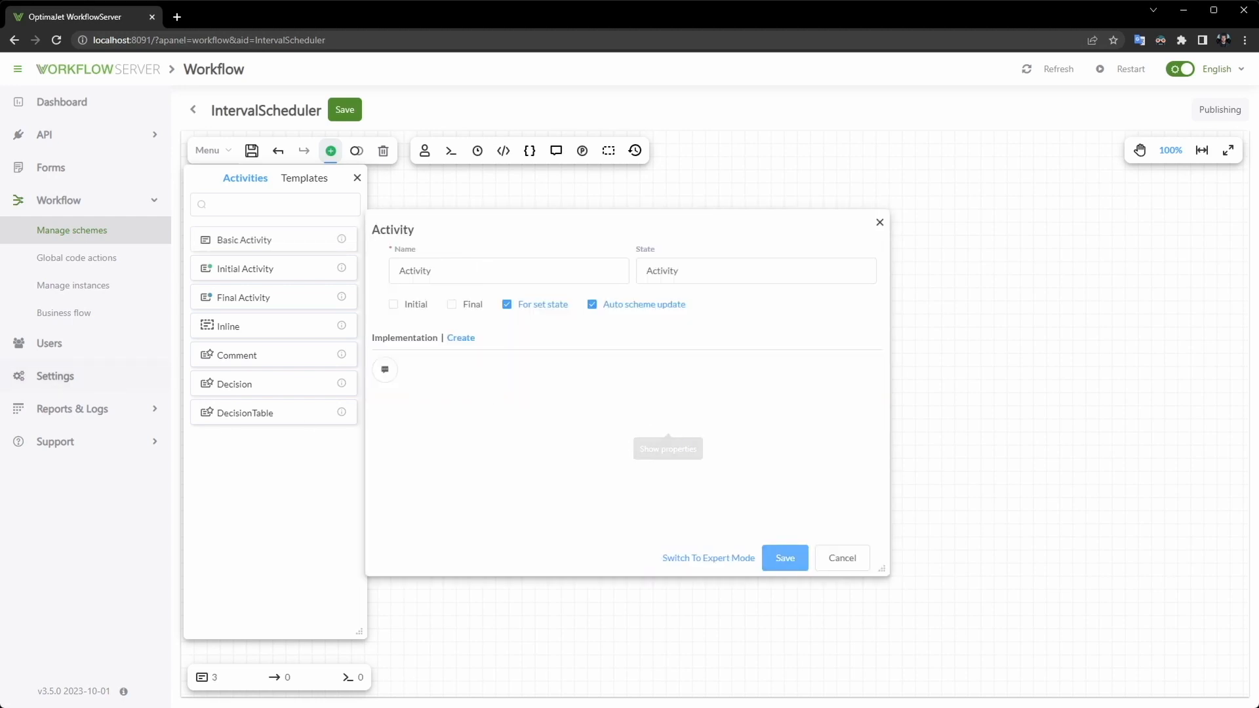
{"action": "double_click", "coordinate": [459, 276]}
{"action": "type", "text": "Cre"}
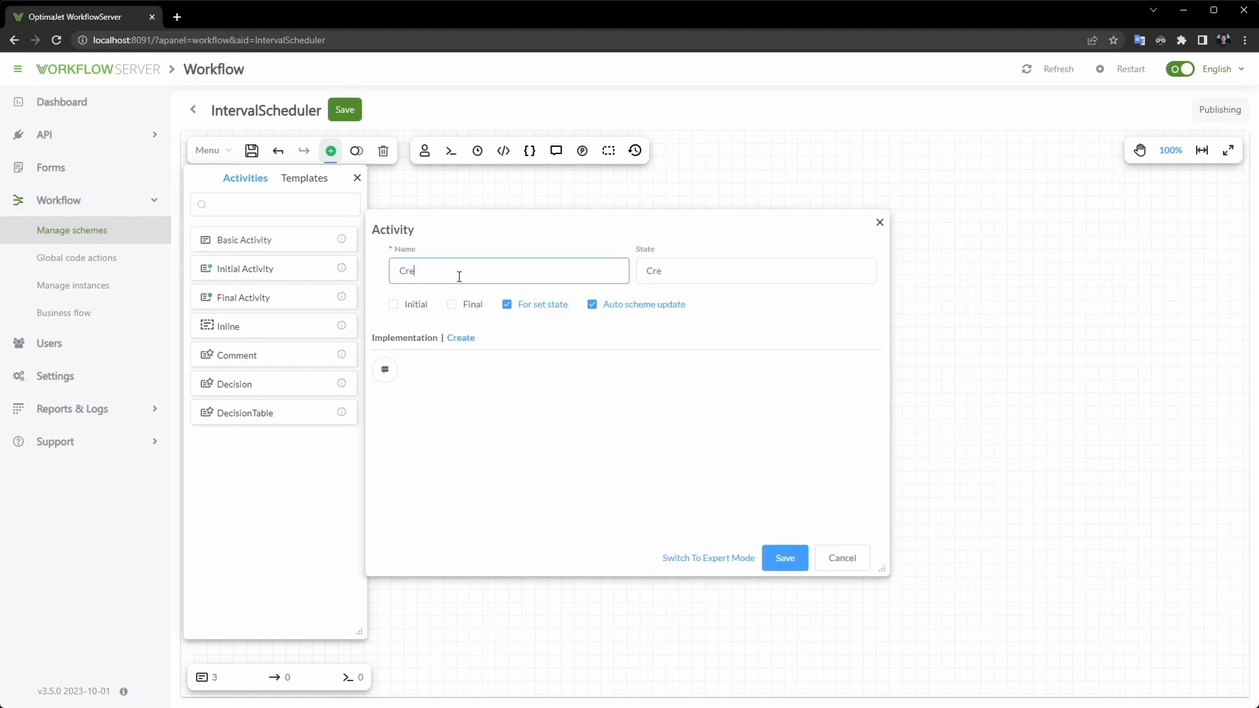
{"action": "type", "text": "ateInstance"}
{"action": "left_click", "coordinate": [787, 559]}
{"action": "left_click_drag", "start_coordinate": [685, 452], "coordinate": [601, 431]}
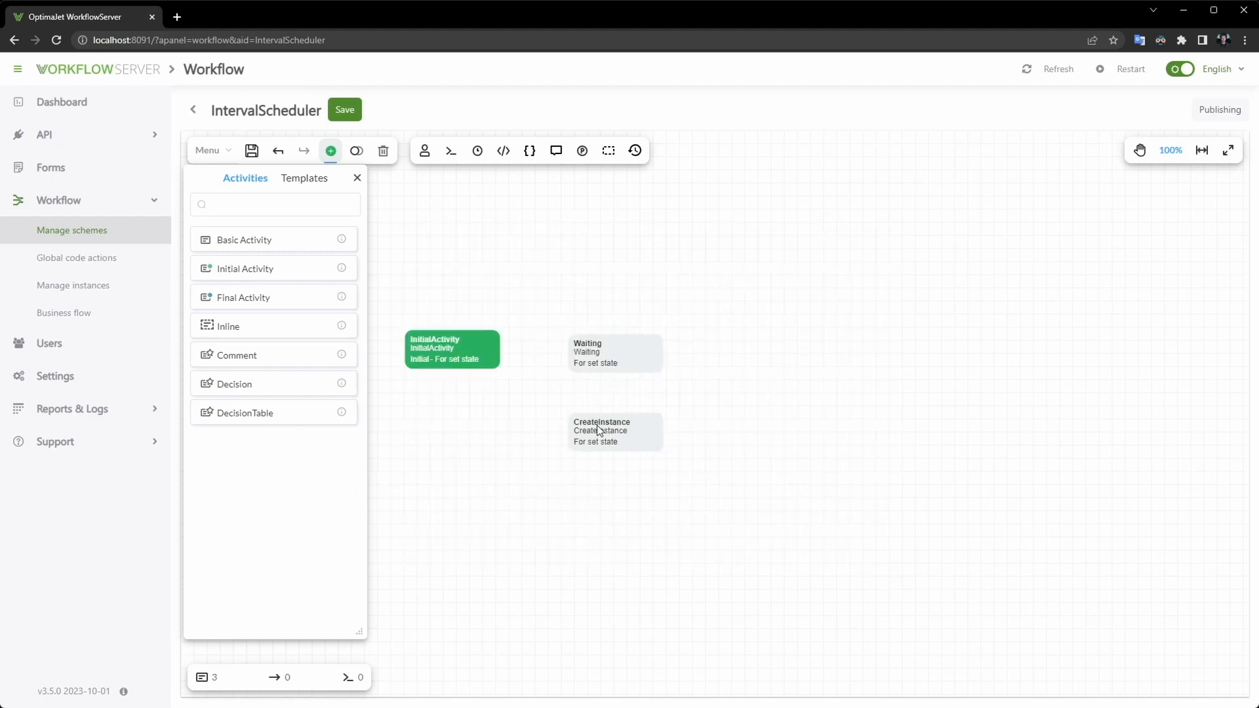
Add a final activity to the right of Waiting and name it Finished.
{"action": "left_click_drag", "start_coordinate": [251, 298], "coordinate": [819, 375]}
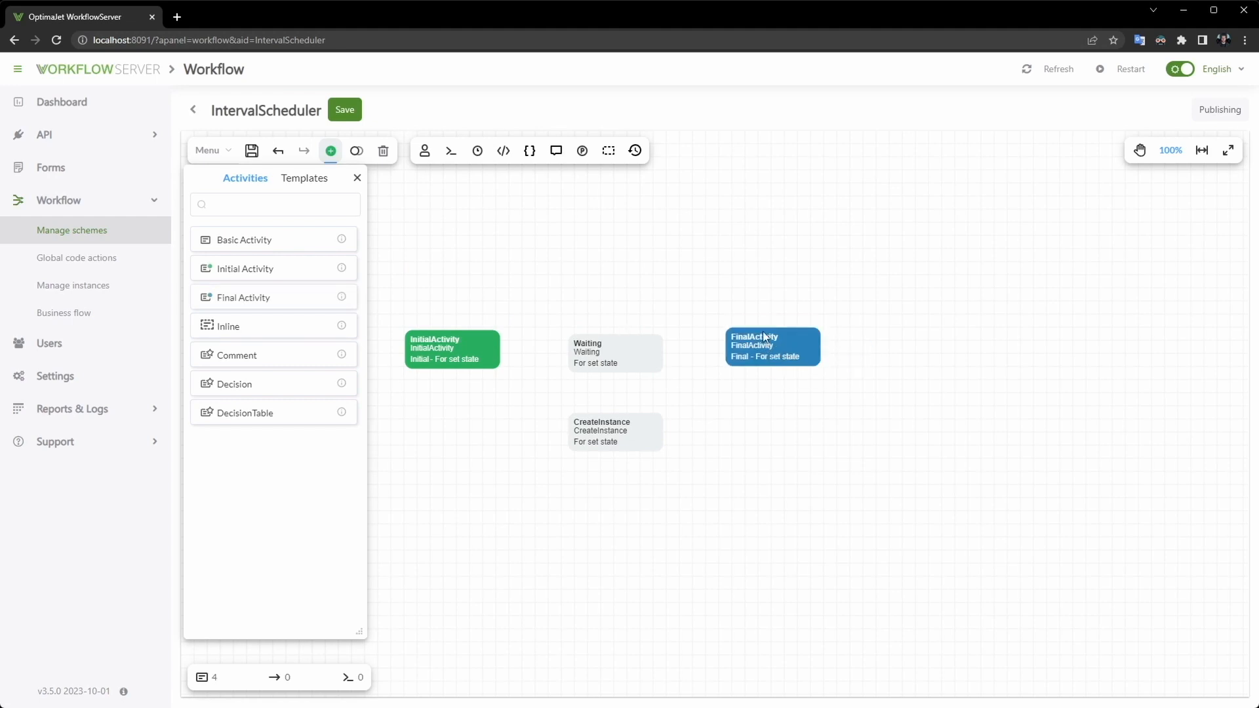
{"action": "left_click", "coordinate": [730, 312]}
{"action": "left_click", "coordinate": [518, 270]}
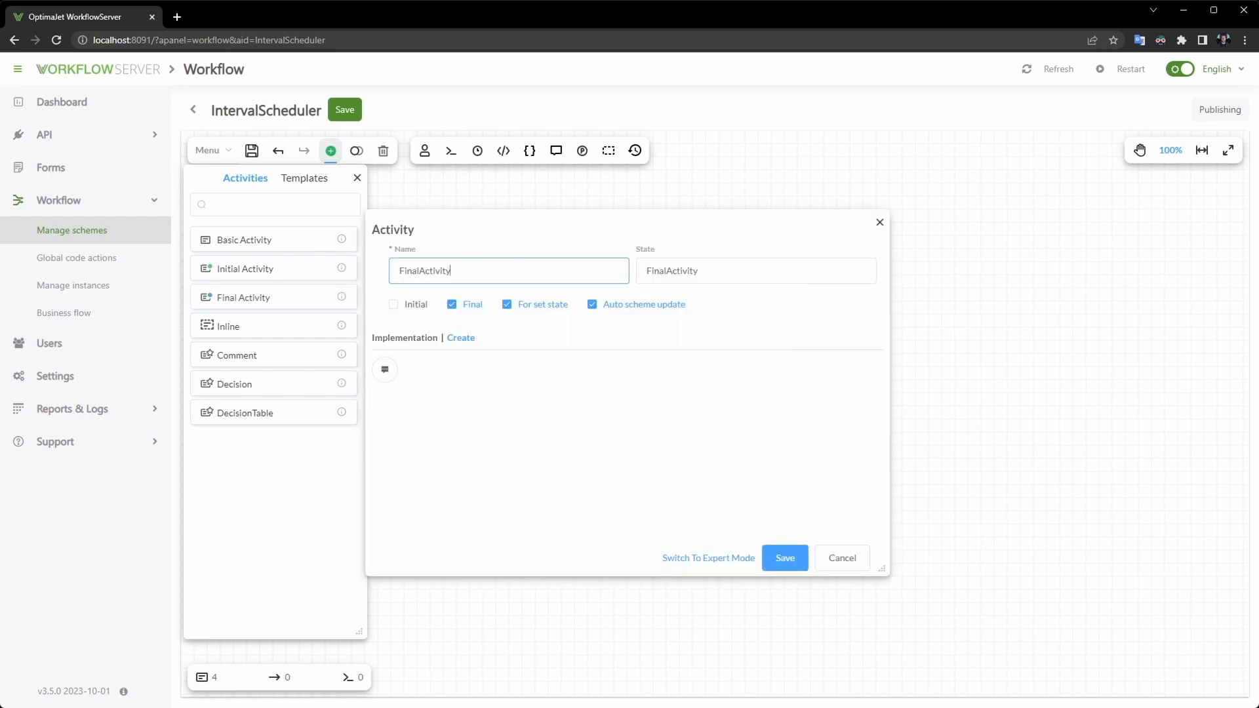
{"action": "key", "text": "alt+Tab"}
{"action": "key", "text": "ctrl+a"}
{"action": "type", "text": "Finished"}
{"action": "left_click", "coordinate": [786, 559]}
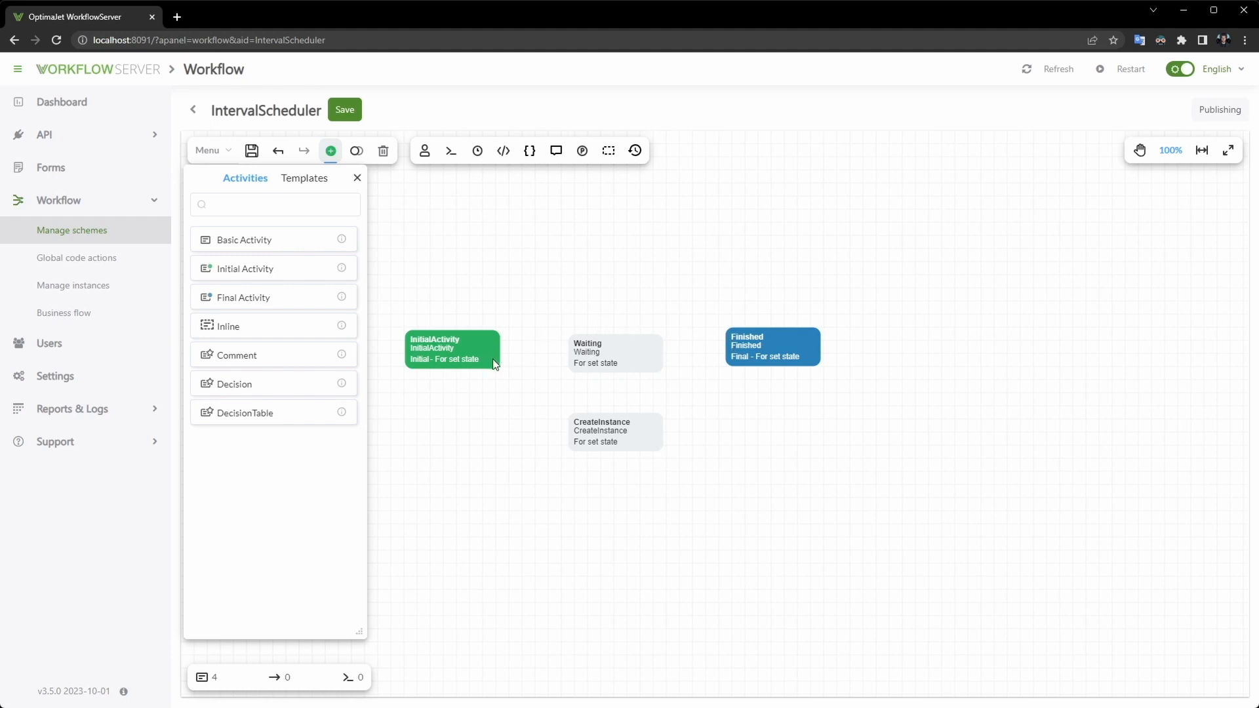
Move all four activities up, spacing the initial, Waiting and Finished activities in a row with CreateInstance below Waiting.
{"action": "left_click_drag", "start_coordinate": [468, 347], "coordinate": [454, 279]}
{"action": "left_click_drag", "start_coordinate": [659, 354], "coordinate": [652, 289]}
{"action": "left_click_drag", "start_coordinate": [792, 335], "coordinate": [799, 275]}
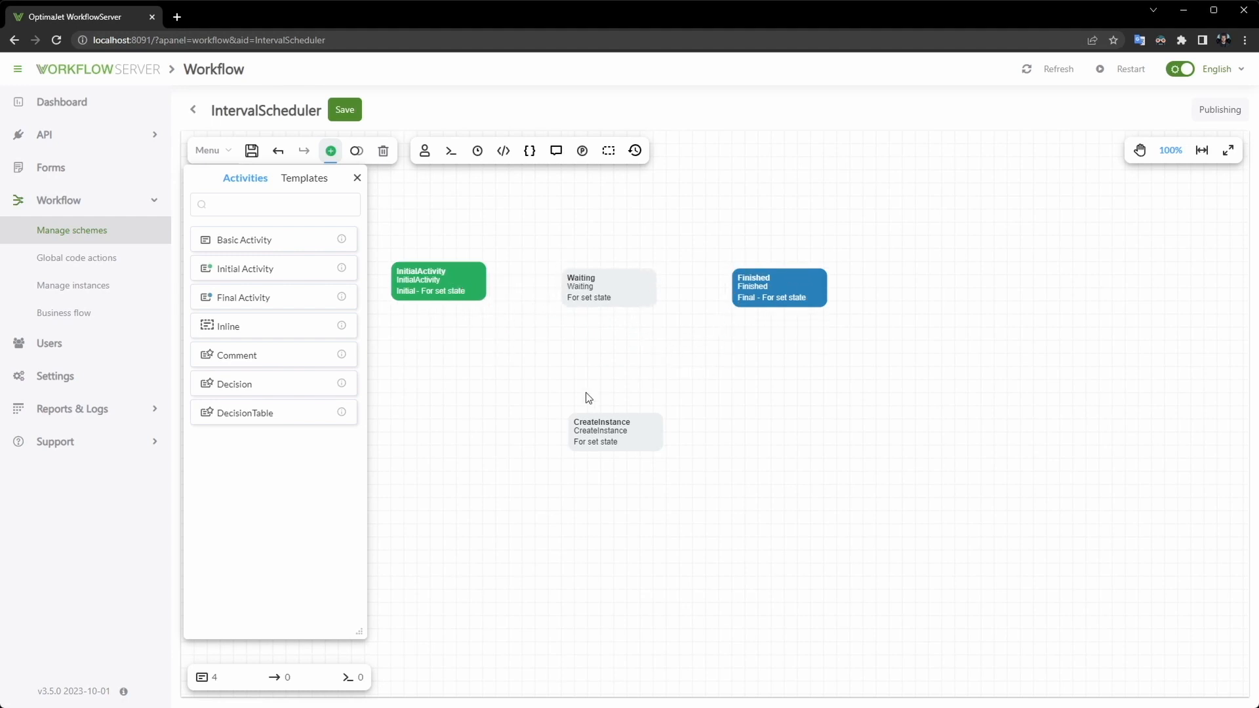
{"action": "left_click_drag", "start_coordinate": [593, 440], "coordinate": [580, 387]}
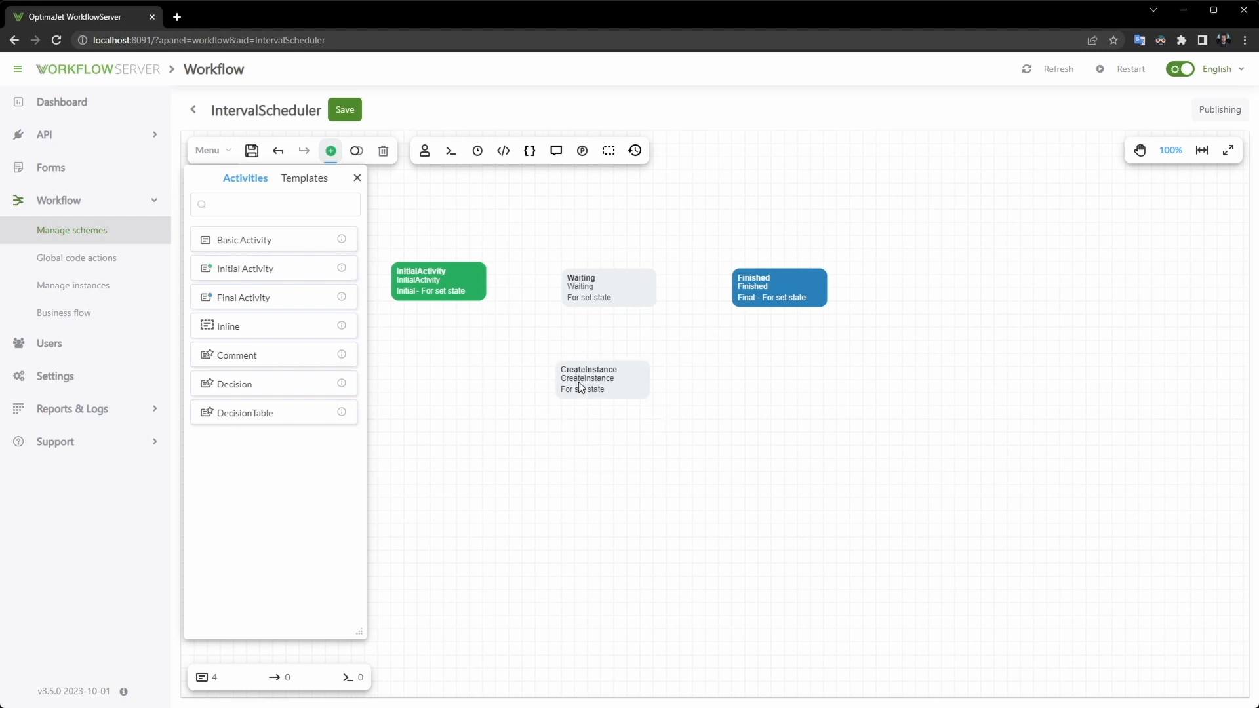
{"action": "mouse_move", "coordinate": [590, 283]}
{"action": "left_mouse_down"}
{"action": "mouse_move", "coordinate": [588, 272]}
{"action": "mouse_move", "coordinate": [583, 283]}
{"action": "left_mouse_up"}
Create and save three scheme commands named Start, Stop and Restart.
{"action": "left_click", "coordinate": [451, 150]}
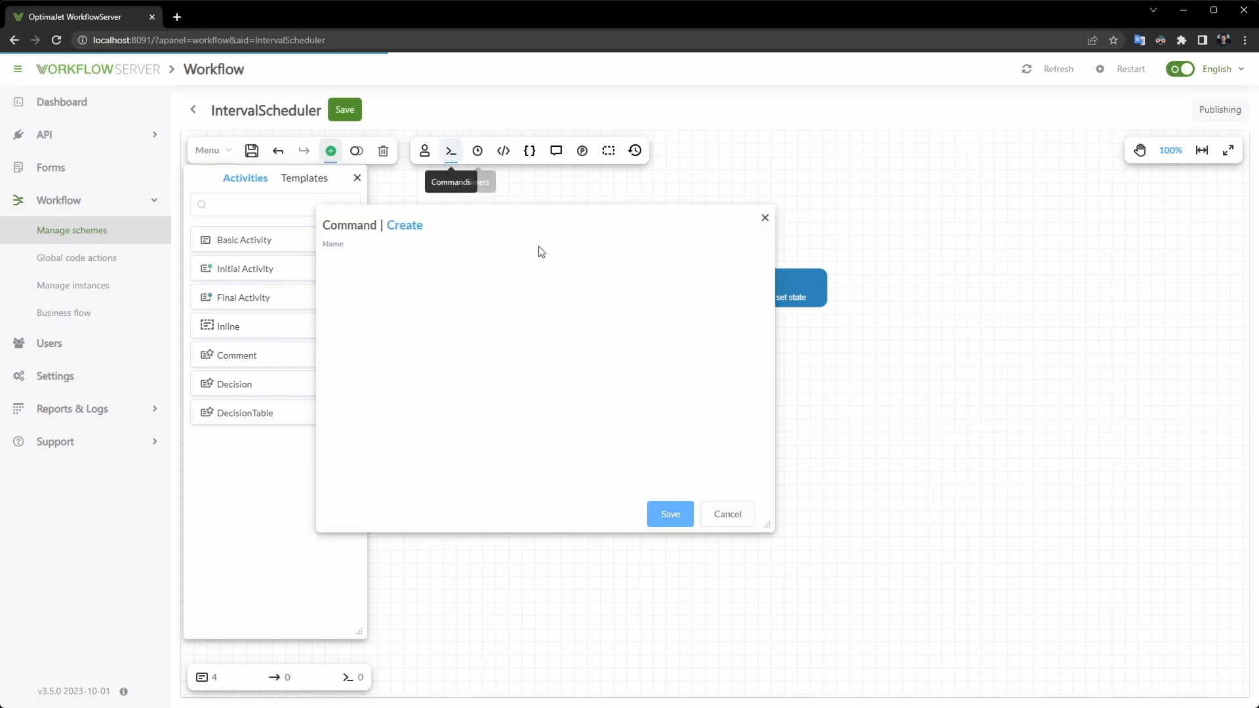
{"action": "left_click", "coordinate": [407, 227]}
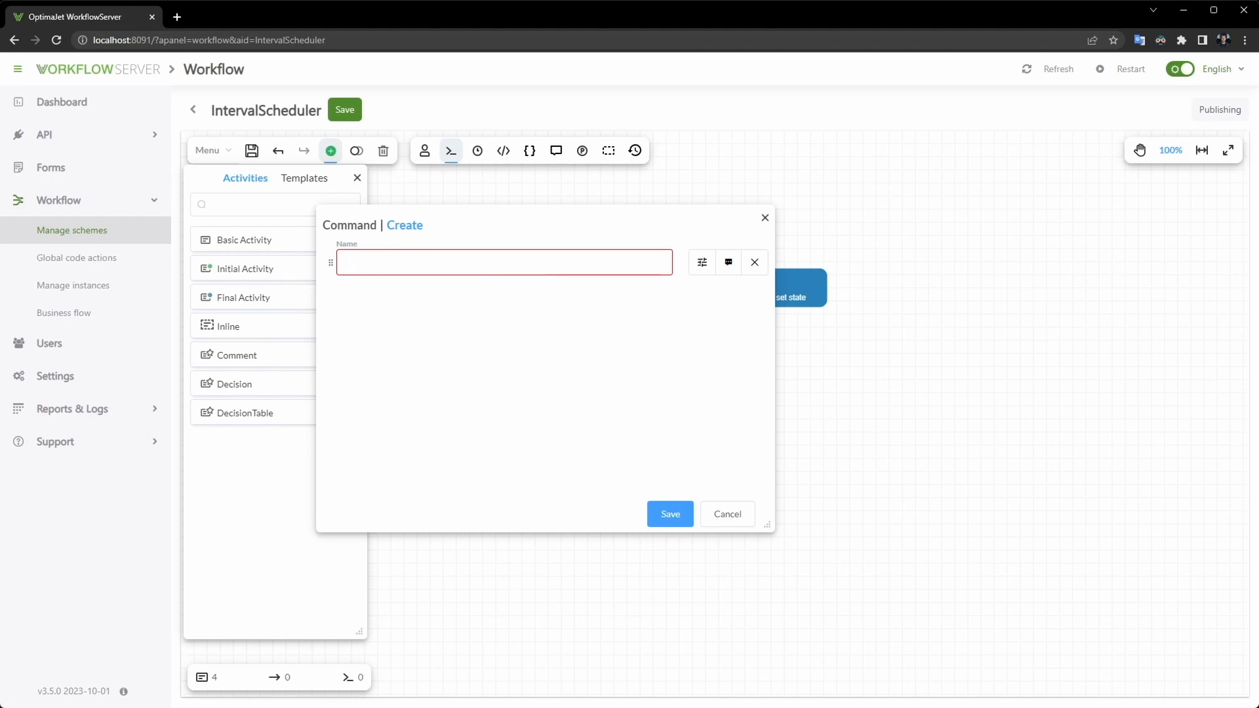
{"action": "type", "text": "Start"}
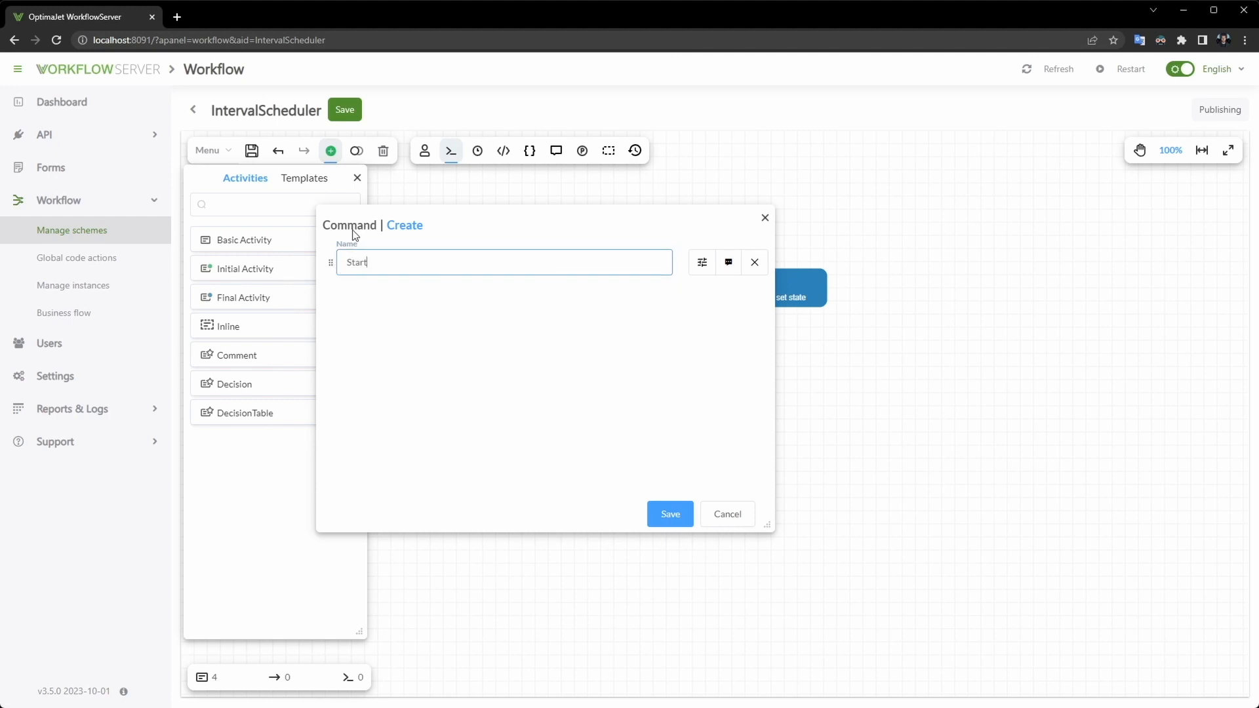
{"action": "left_click", "coordinate": [403, 225]}
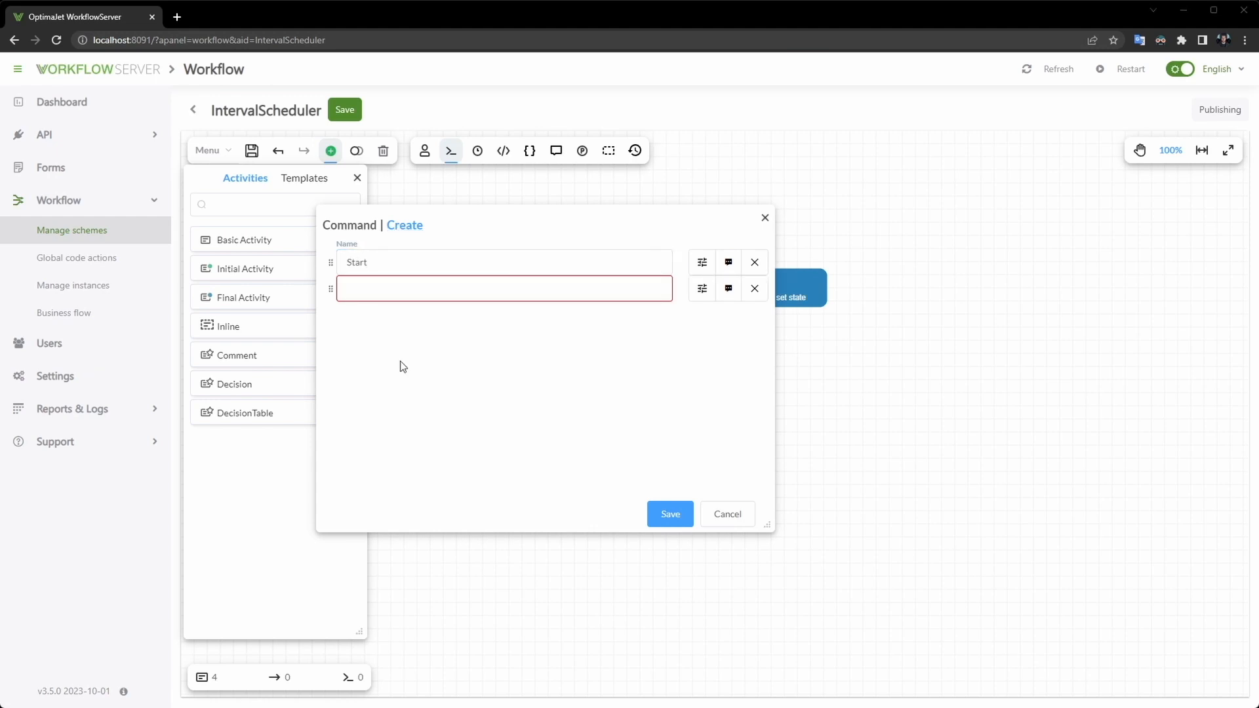
{"action": "type", "text": "Stop"}
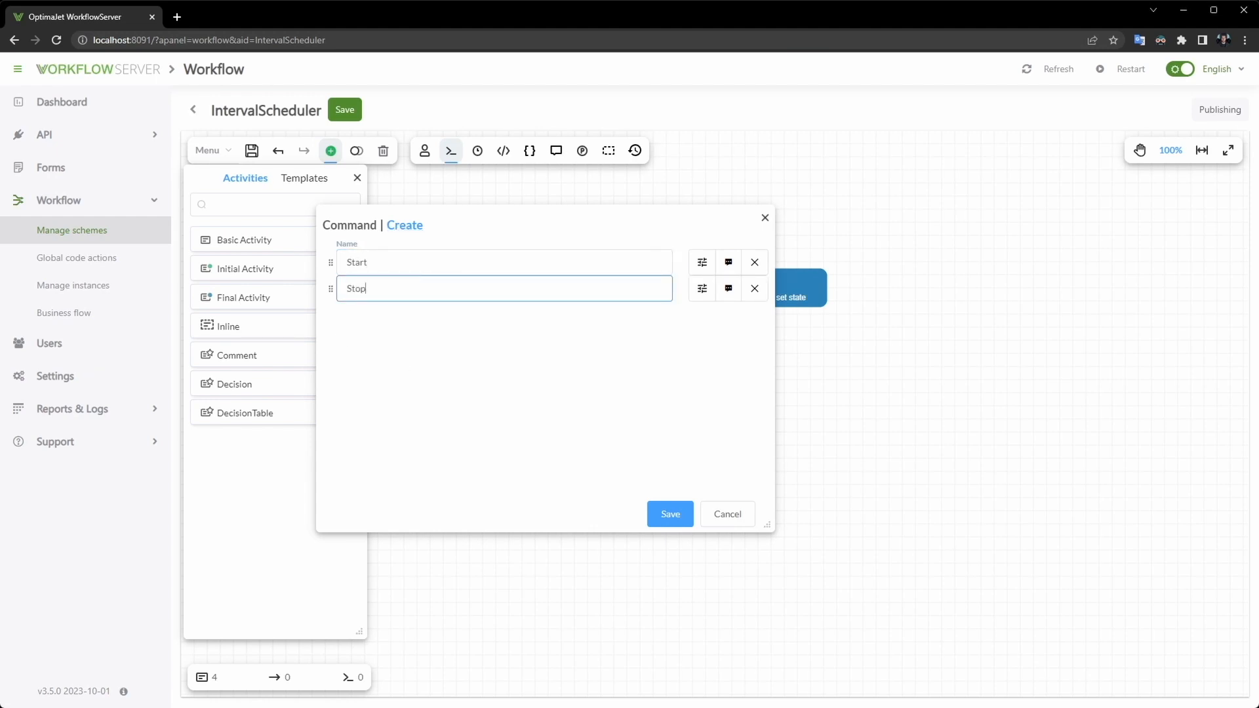
{"action": "left_click", "coordinate": [396, 226]}
{"action": "type", "text": "Restart"}
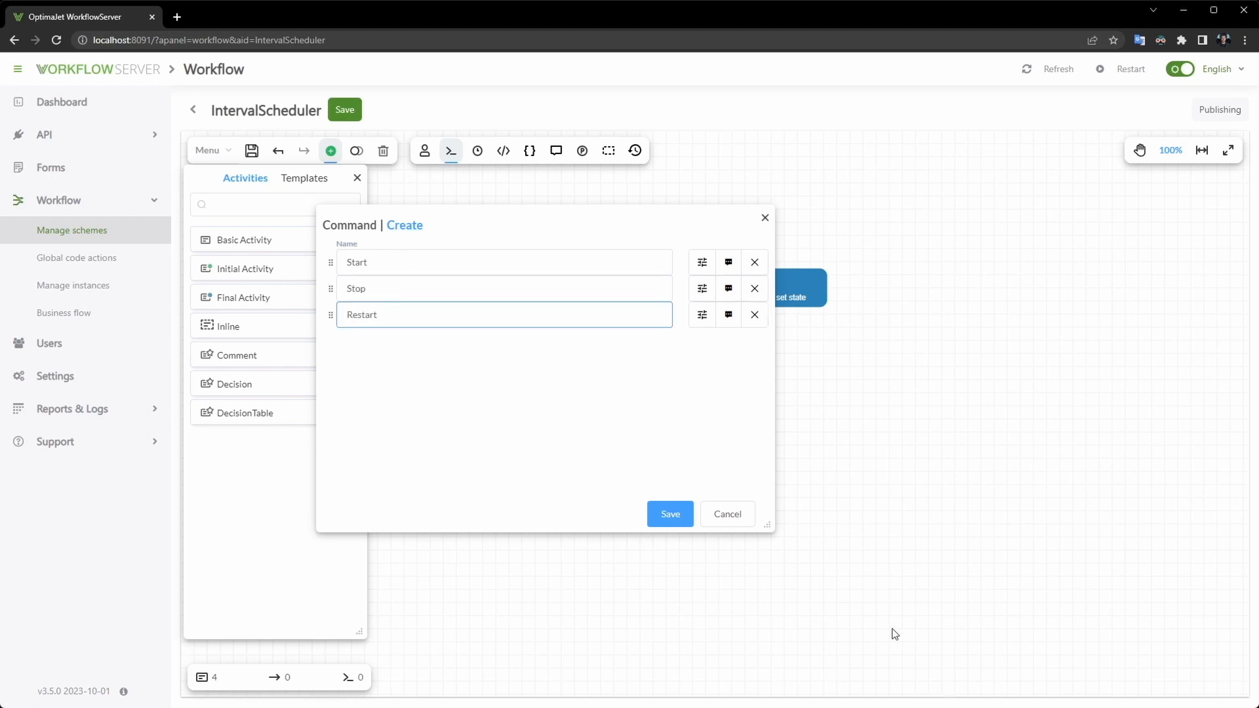
{"action": "left_click", "coordinate": [665, 512]}
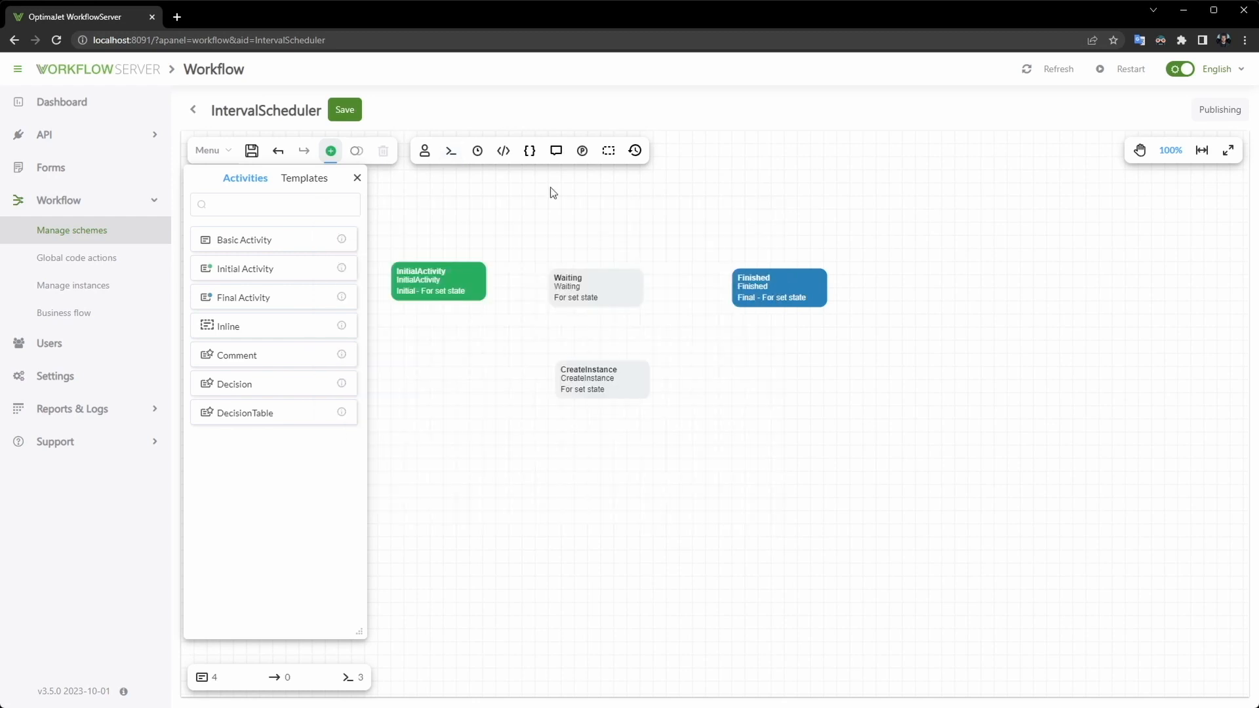
Create and save an interval timer named Timer with the value 1s.
{"action": "left_click", "coordinate": [471, 150]}
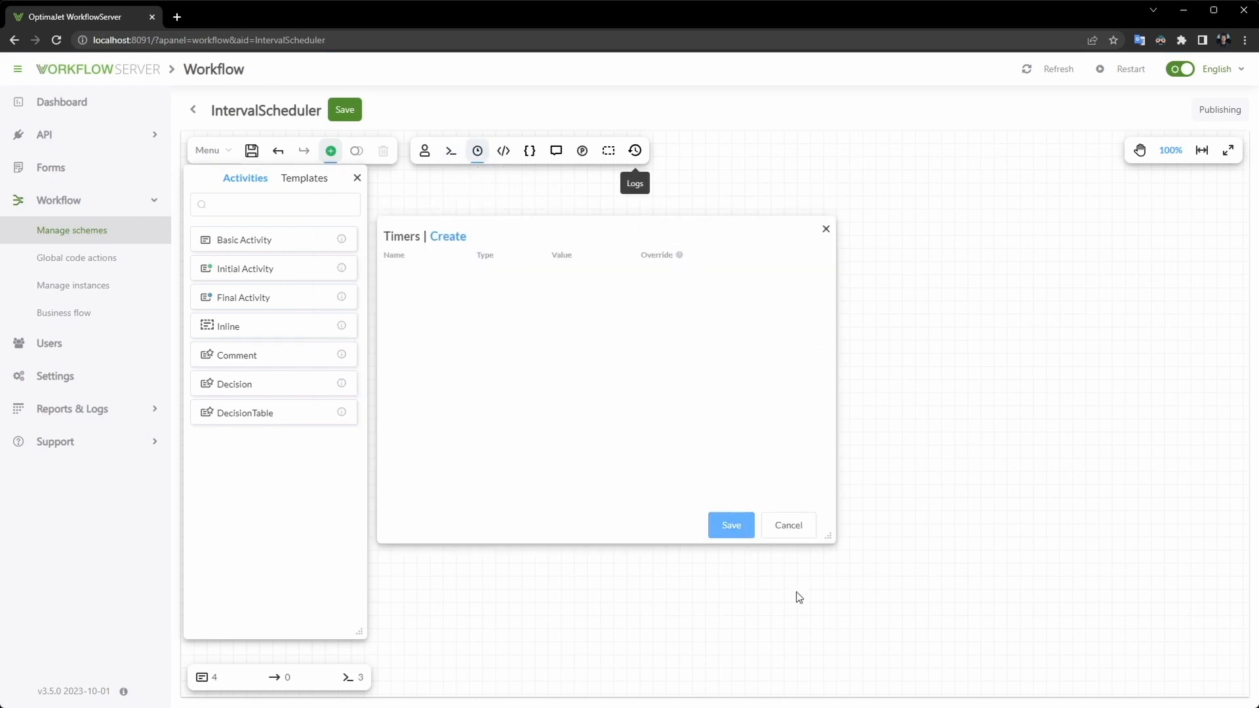
{"action": "left_click", "coordinate": [454, 238]}
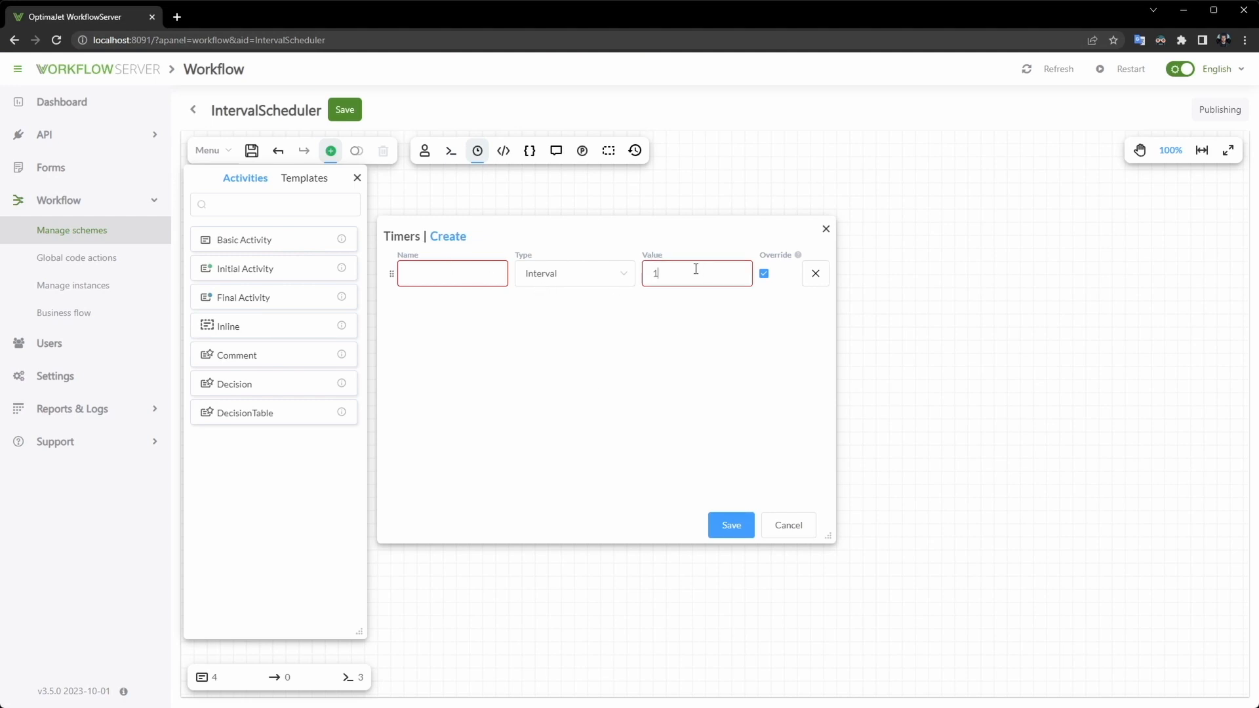
{"action": "type", "text": "s"}
{"action": "left_click", "coordinate": [426, 272]}
{"action": "type", "text": "Timer"}
{"action": "left_click", "coordinate": [731, 525]}
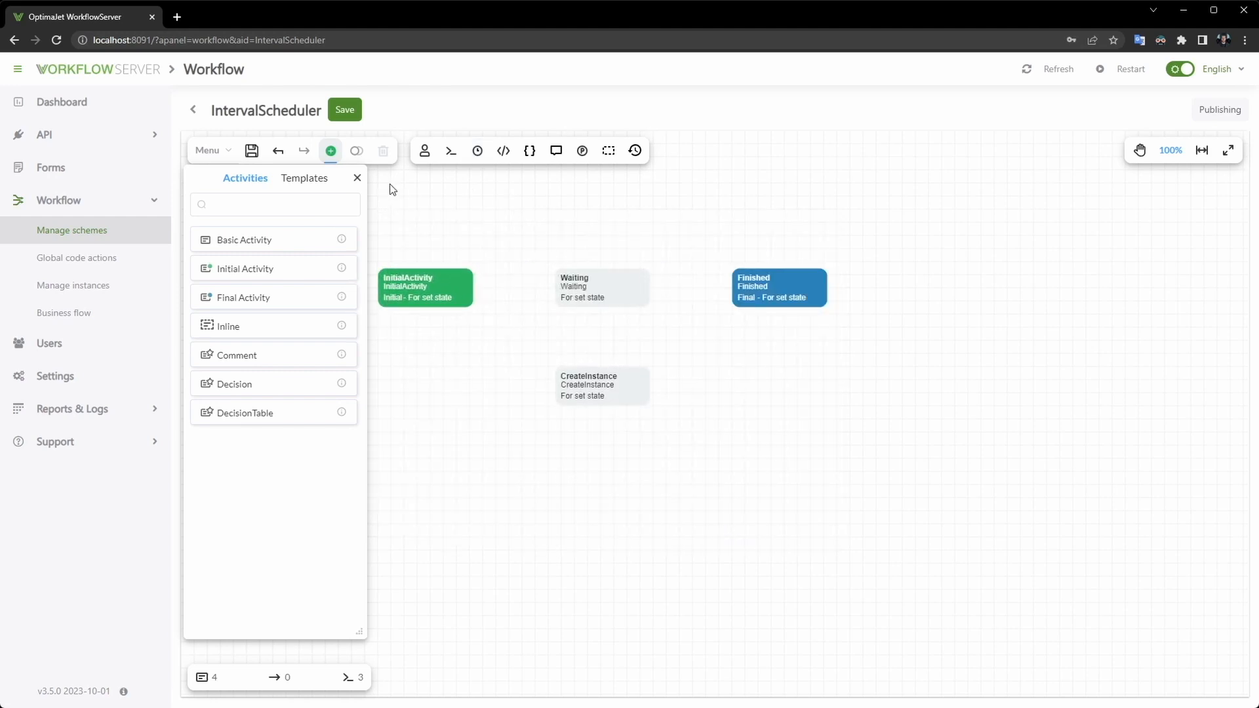
Draw transitions from the initial activity to Waiting and from Waiting to Finished.
{"action": "left_click", "coordinate": [427, 301]}
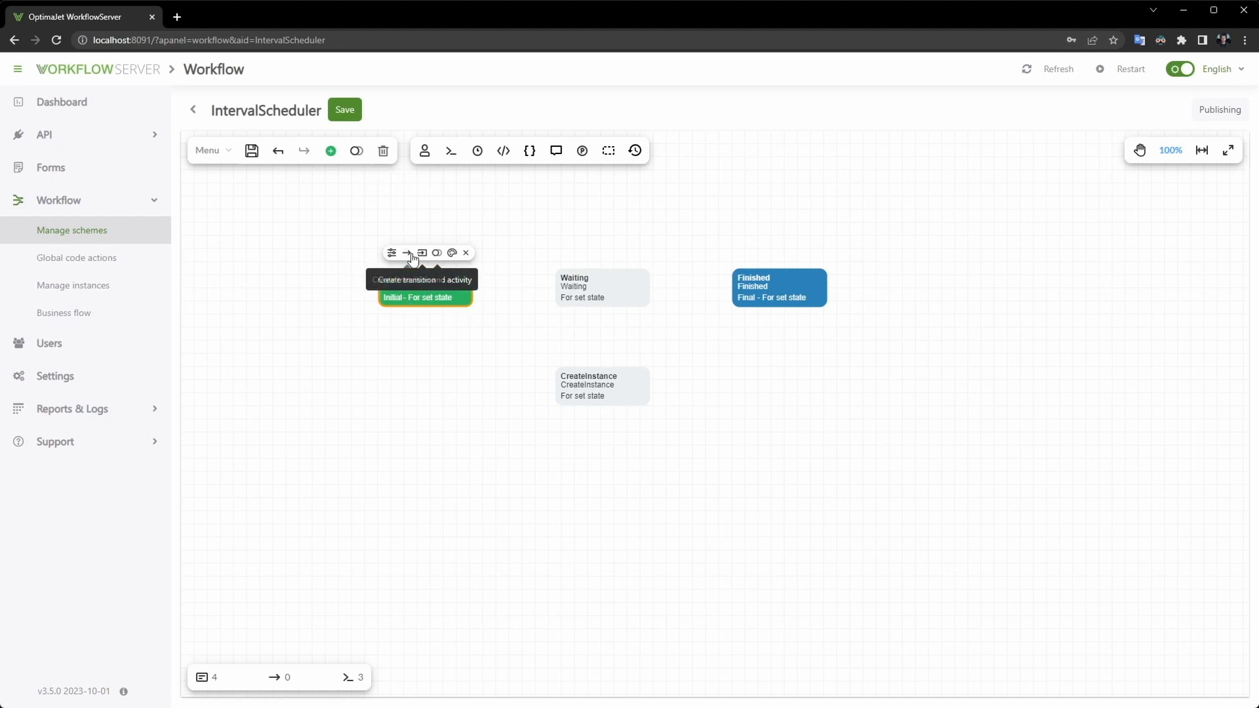
{"action": "left_click_drag", "start_coordinate": [407, 254], "coordinate": [780, 289]}
{"action": "left_click", "coordinate": [628, 302]}
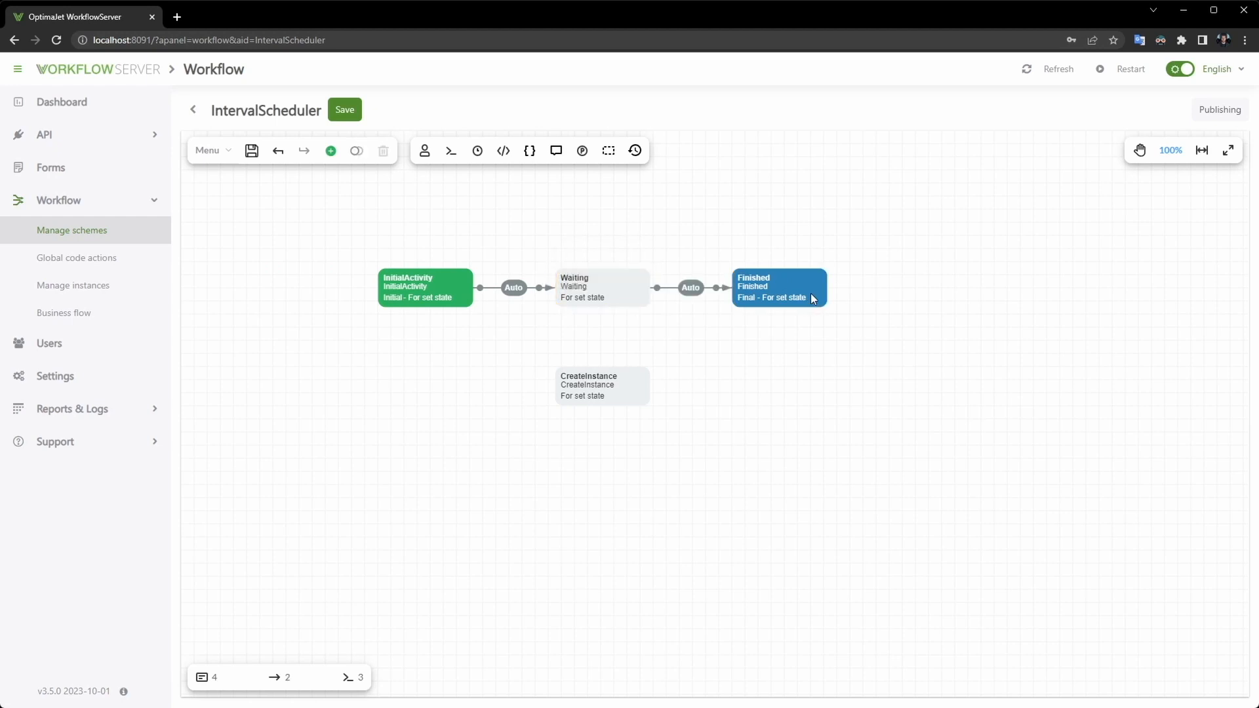
Connect Waiting and CreateInstance with one transition in each direction.
{"action": "left_click", "coordinate": [585, 295]}
{"action": "left_click_drag", "start_coordinate": [583, 253], "coordinate": [620, 390]}
{"action": "left_click", "coordinate": [620, 390]}
{"action": "left_click_drag", "start_coordinate": [588, 350], "coordinate": [613, 292]}
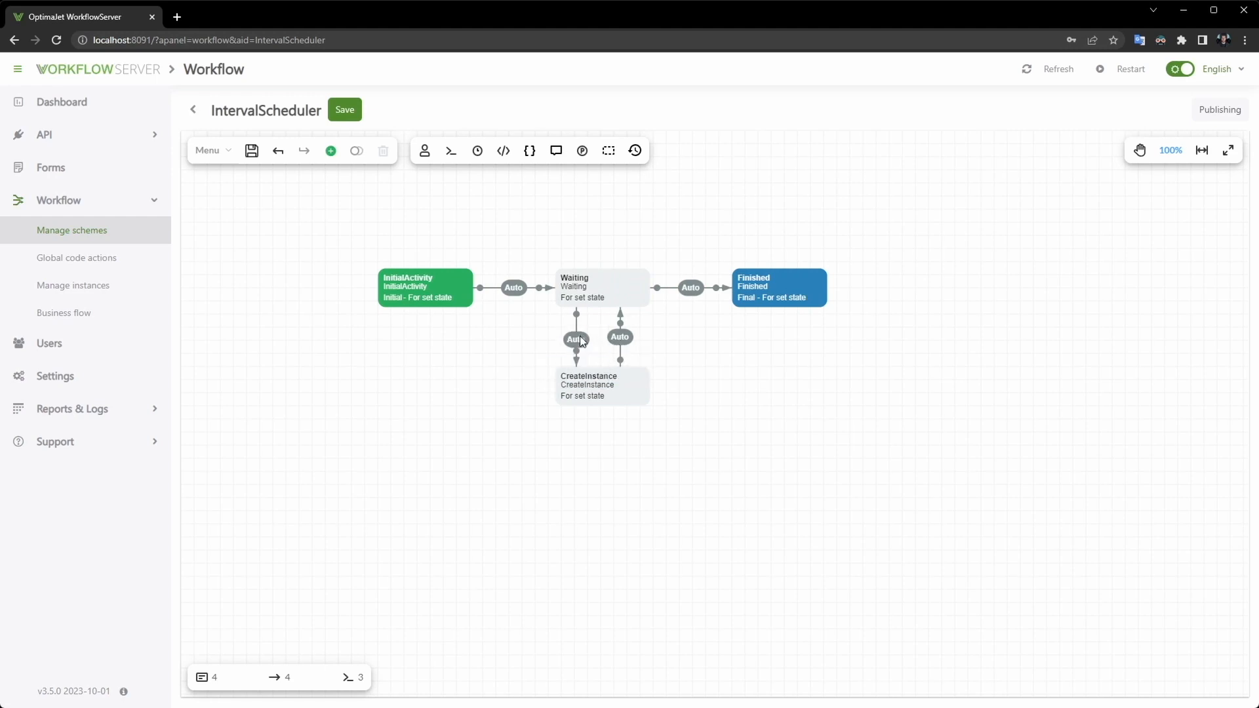
Set the transition from the initial activity to Waiting to the Direct classifier, triggered by the Start command.
{"action": "left_click", "coordinate": [501, 283]}
{"action": "left_click", "coordinate": [501, 264]}
{"action": "left_click", "coordinate": [473, 220]}
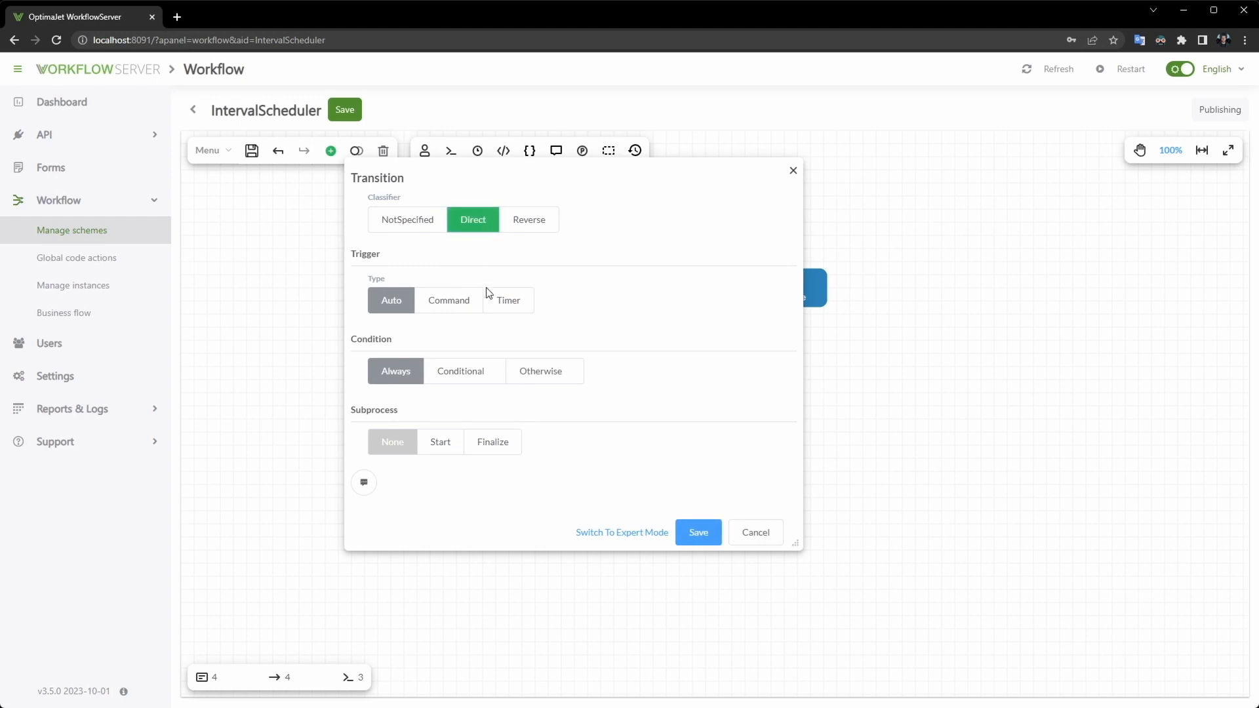
{"action": "left_click", "coordinate": [448, 301]}
{"action": "left_click", "coordinate": [590, 307]}
{"action": "left_click", "coordinate": [593, 340]}
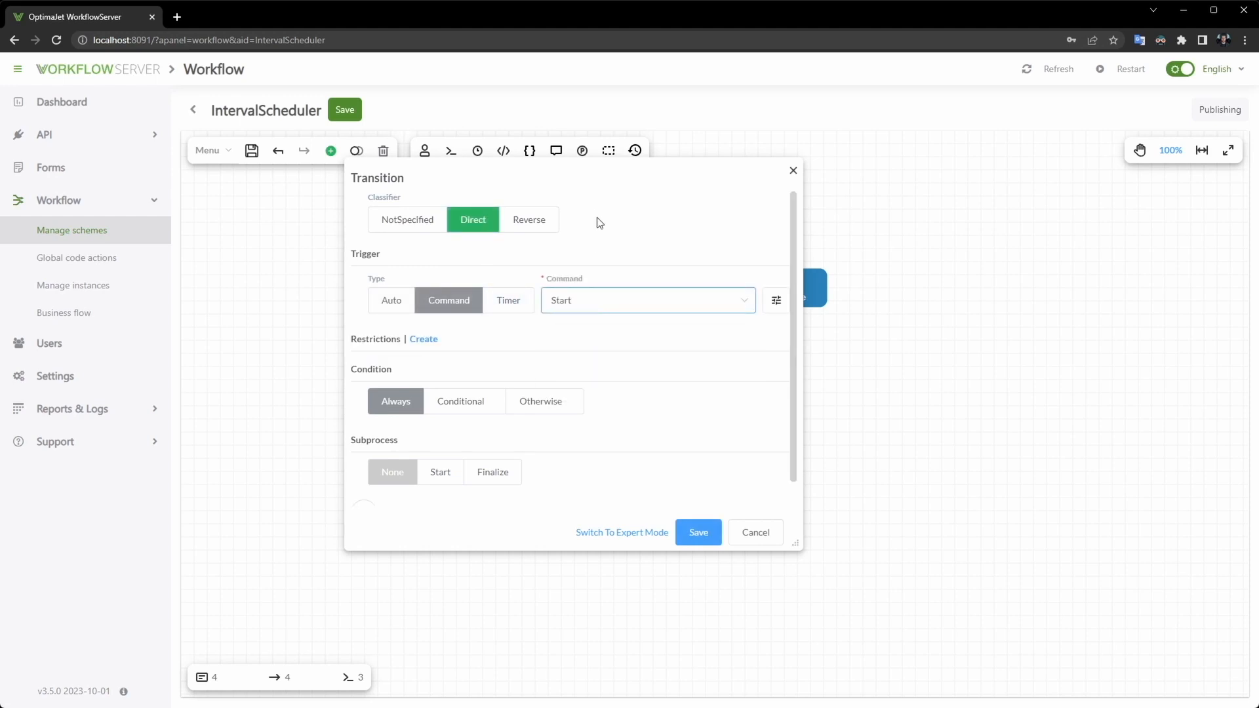
{"action": "left_click", "coordinate": [702, 541]}
Set the transition from Waiting to Finished to the Direct classifier, triggered by the Stop command.
{"action": "left_click", "coordinate": [687, 287]}
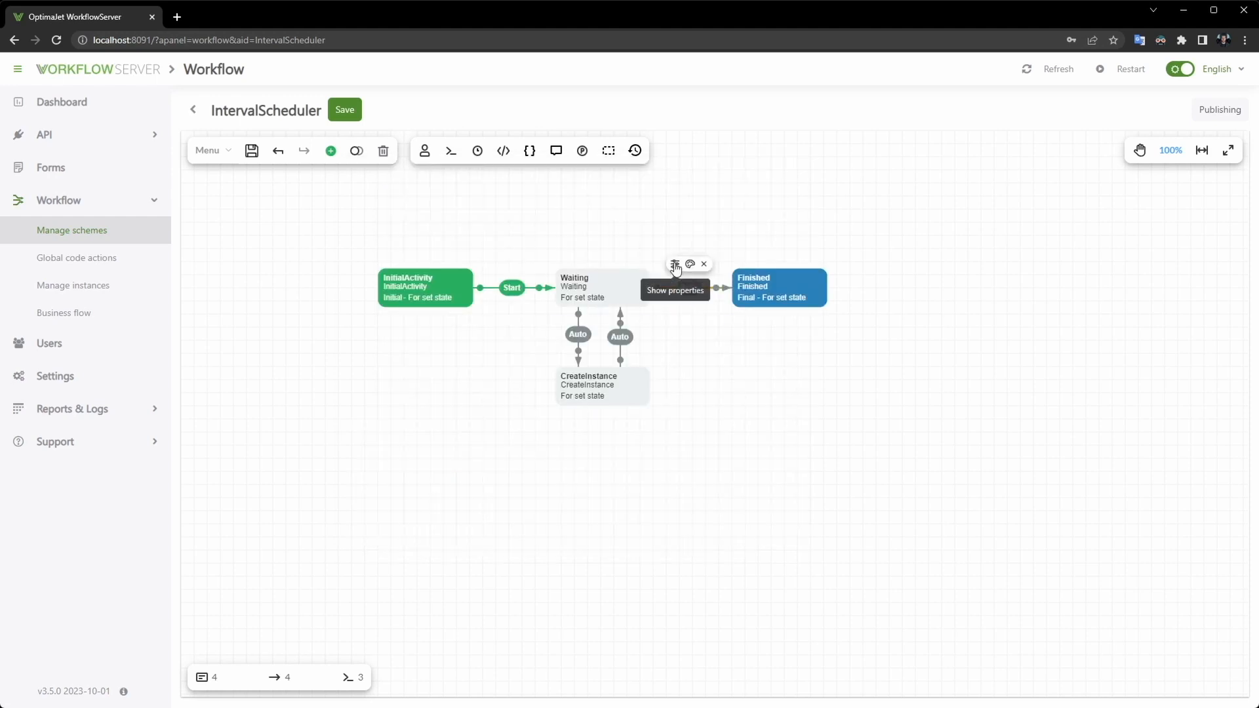
{"action": "left_click", "coordinate": [675, 265]}
{"action": "left_click", "coordinate": [473, 219]}
{"action": "left_click", "coordinate": [448, 301]}
{"action": "left_click", "coordinate": [584, 304]}
{"action": "left_click", "coordinate": [590, 360]}
{"action": "left_click", "coordinate": [698, 531]}
Draw a transition from Finished back to Waiting and set it to the Reverse classifier, triggered by the Restart command.
{"action": "left_click", "coordinate": [747, 284]}
{"action": "left_click_drag", "start_coordinate": [760, 253], "coordinate": [660, 306]}
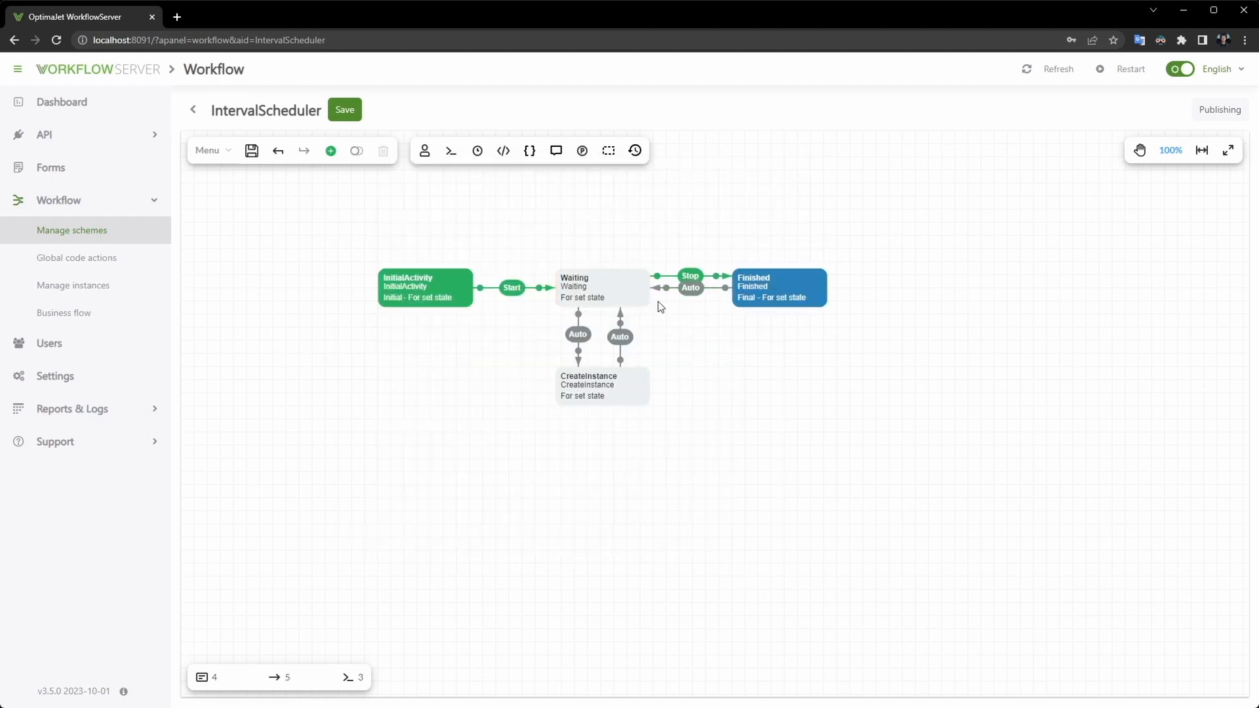
{"action": "left_click", "coordinate": [690, 289]}
{"action": "left_click", "coordinate": [685, 274]}
{"action": "left_click", "coordinate": [529, 220]}
{"action": "left_click", "coordinate": [458, 304]}
{"action": "left_click", "coordinate": [594, 374]}
{"action": "left_click", "coordinate": [712, 532]}
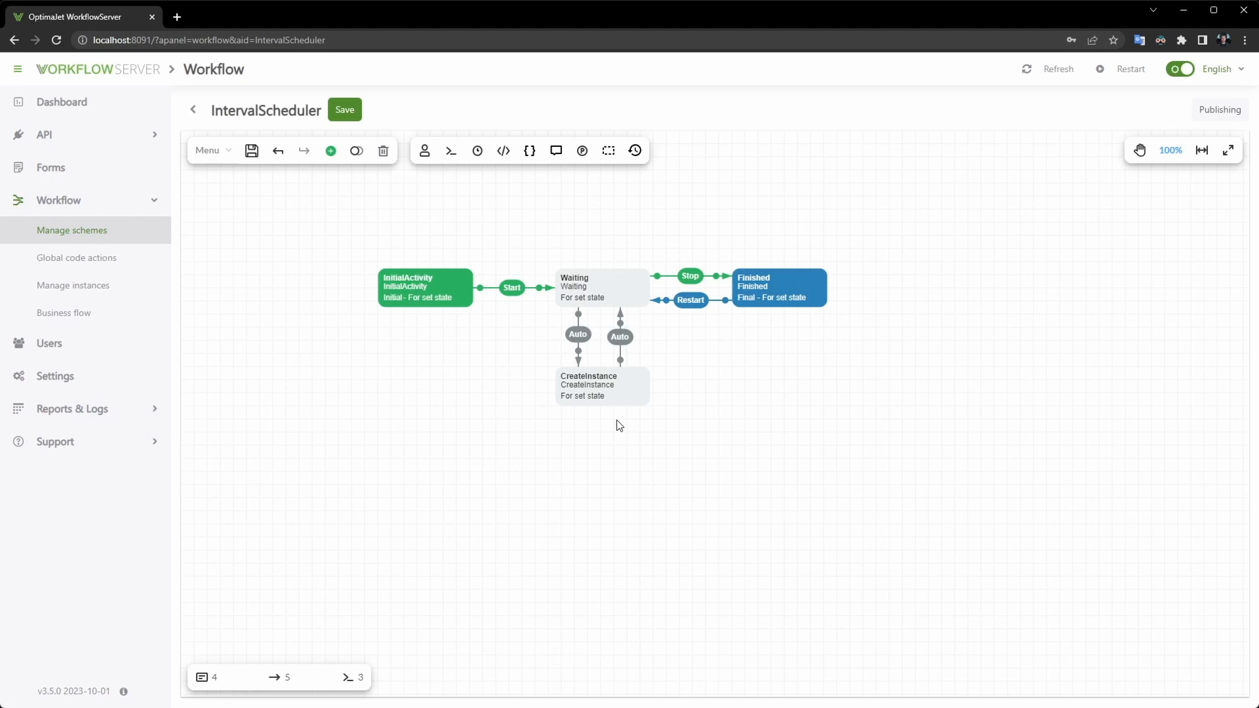
Set the transition from Waiting to CreateInstance to the Direct classifier, triggered by the timer named Timer.
{"action": "left_click", "coordinate": [567, 337]}
{"action": "left_click", "coordinate": [559, 310]}
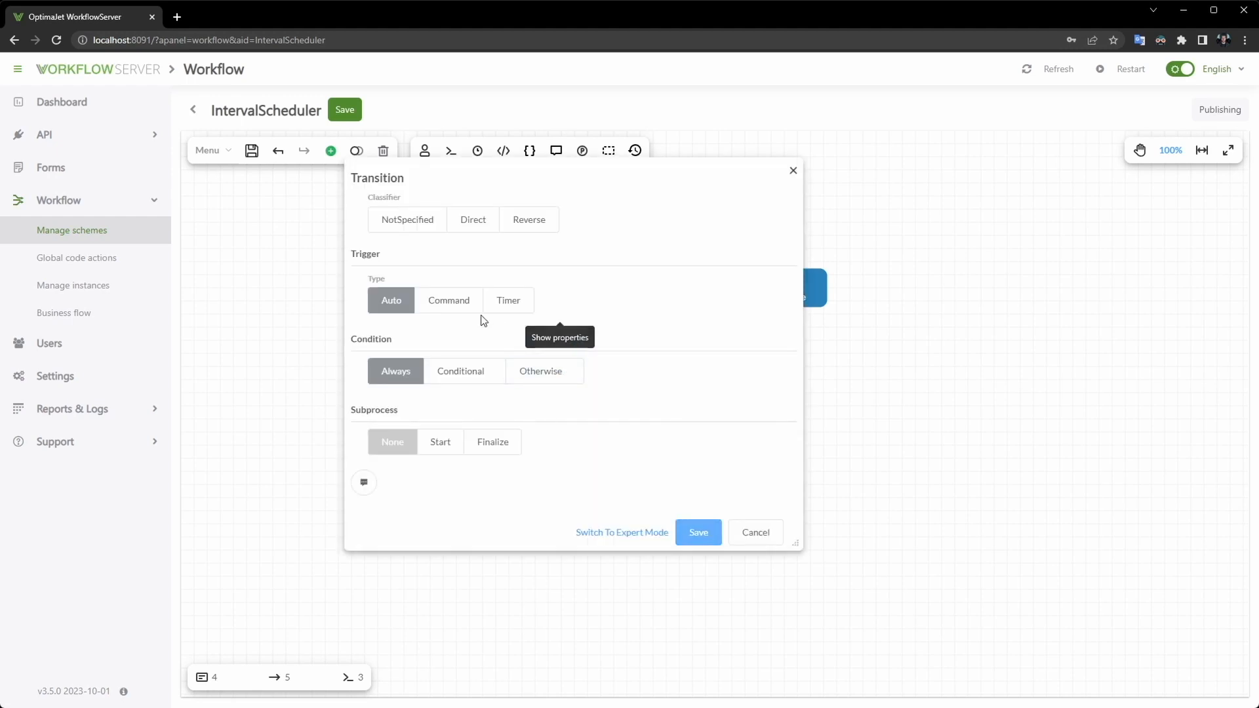
{"action": "left_click", "coordinate": [508, 305]}
{"action": "left_click", "coordinate": [602, 306]}
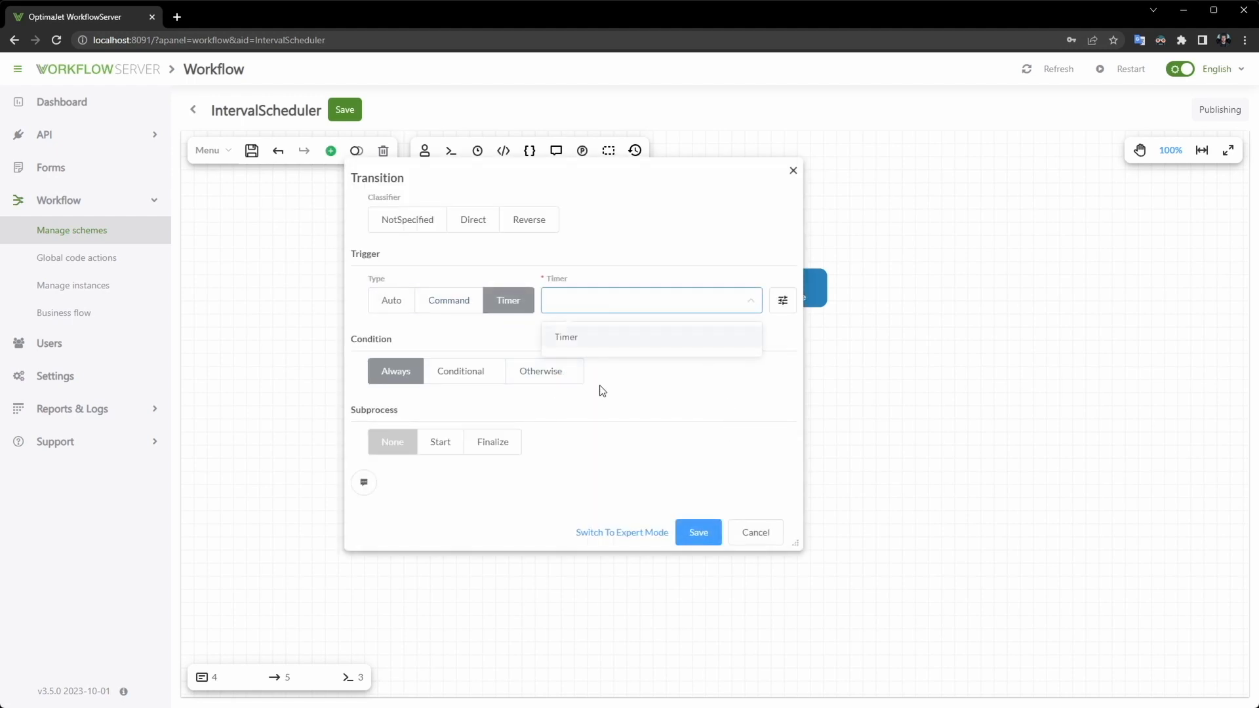
{"action": "left_click", "coordinate": [593, 337]}
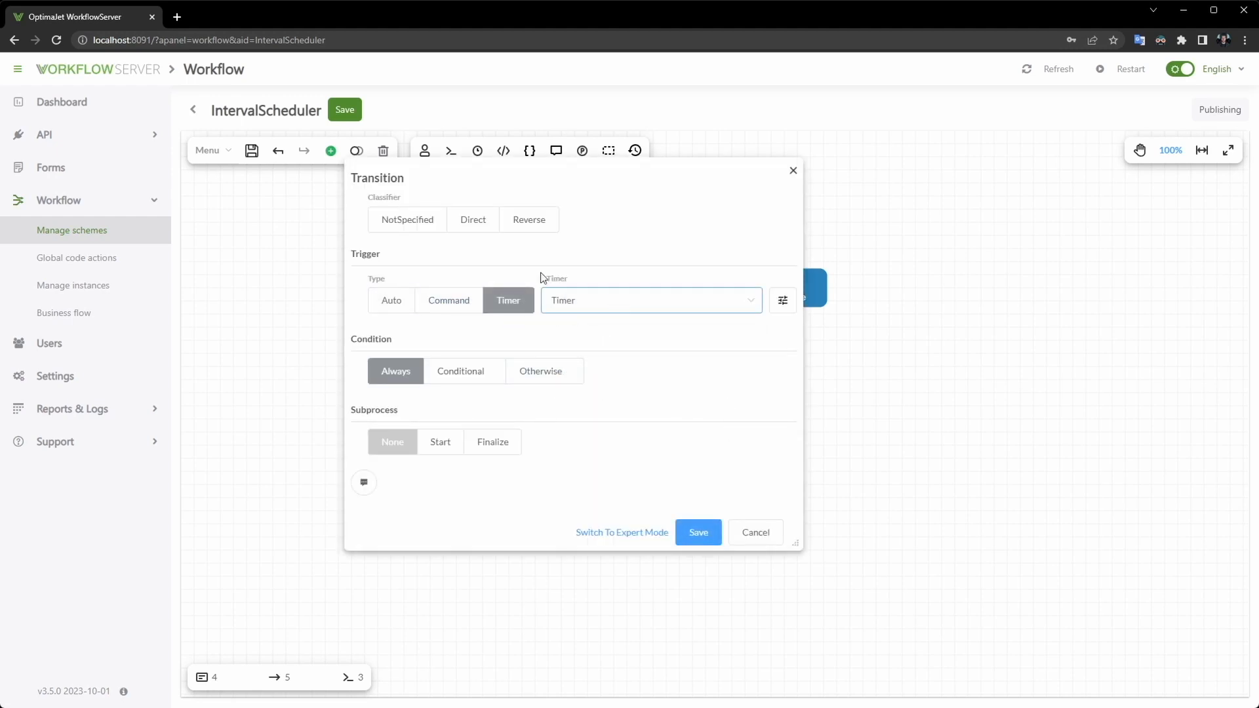
{"action": "left_click", "coordinate": [472, 219]}
{"action": "left_click", "coordinate": [701, 531]}
{"action": "left_click", "coordinate": [699, 532]}
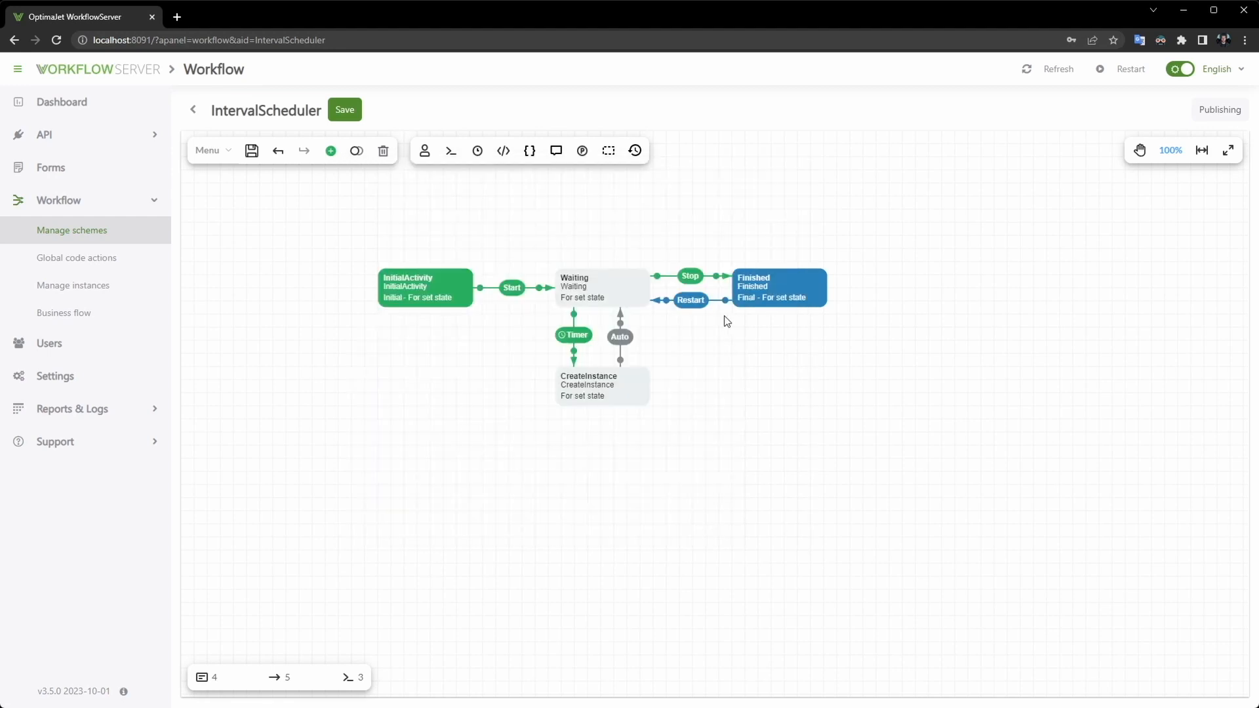
Set the automatic transition from CreateInstance to Waiting to the Direct classifier and shift it slightly away from the timer transition.
{"action": "left_click", "coordinate": [622, 337]}
{"action": "left_click", "coordinate": [611, 315]}
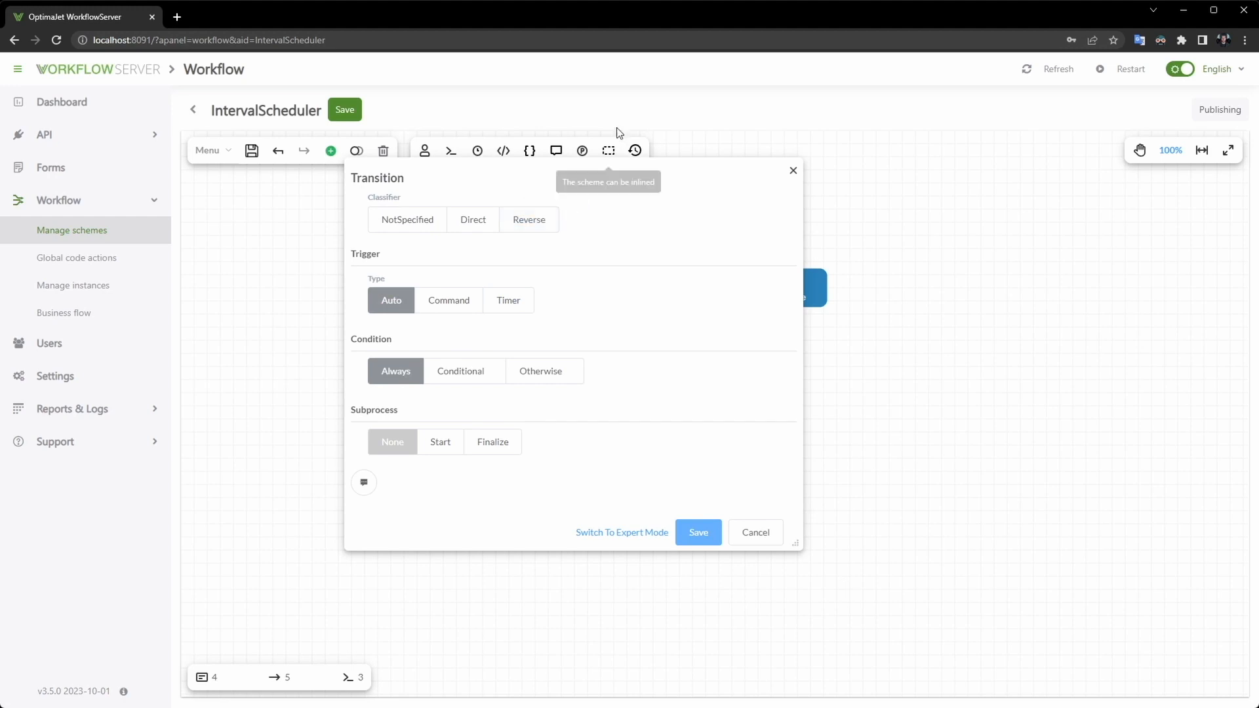
{"action": "left_click", "coordinate": [478, 229]}
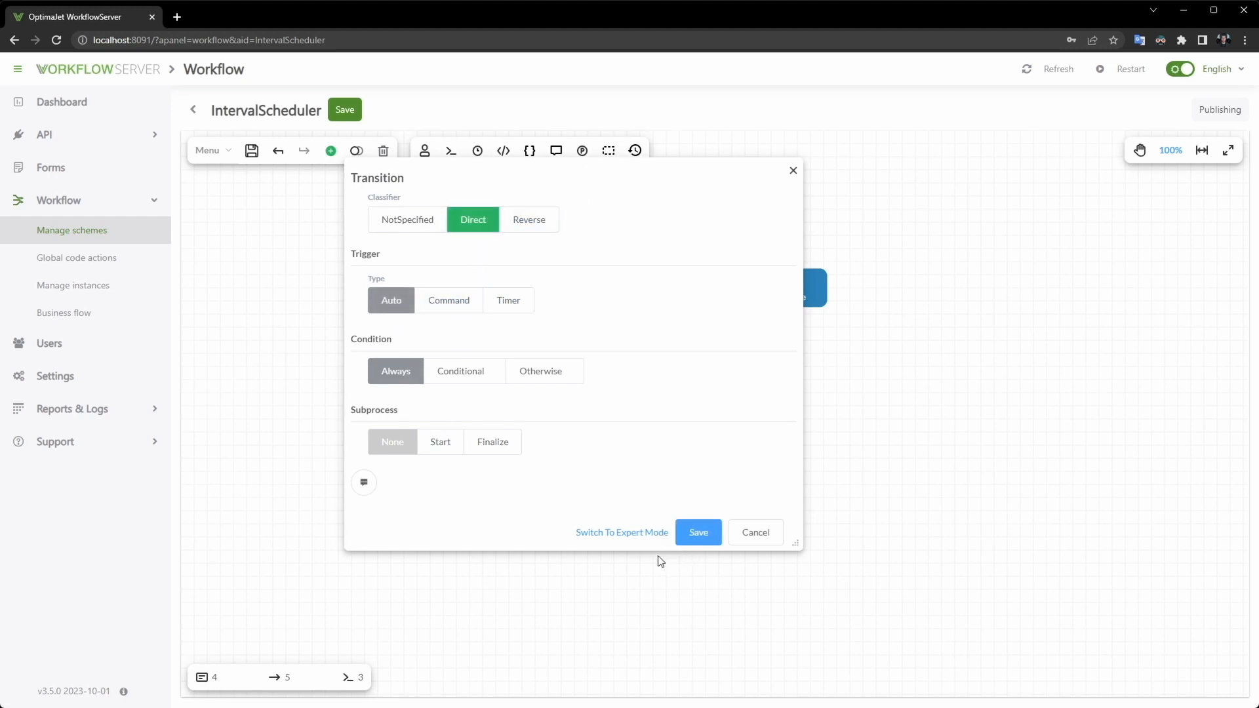
{"action": "left_click", "coordinate": [697, 534]}
{"action": "left_click_drag", "start_coordinate": [621, 336], "coordinate": [625, 336]}
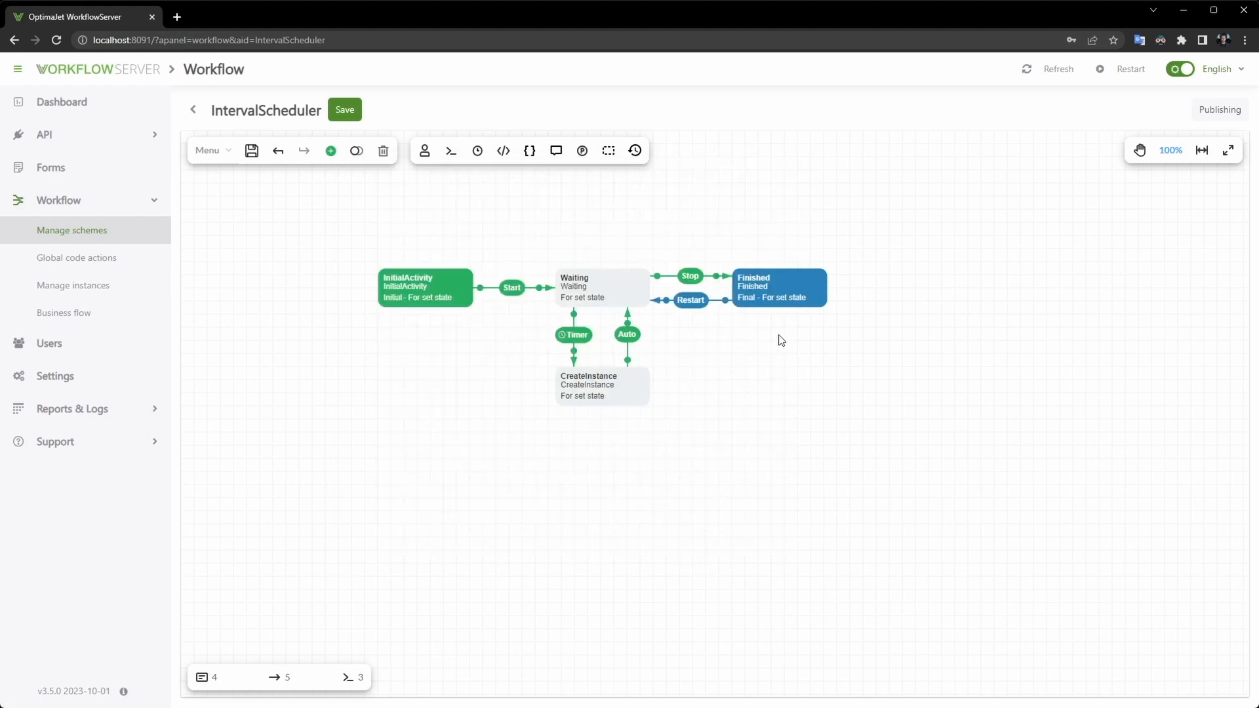
{"action": "left_click", "coordinate": [622, 295]}
{"action": "left_click", "coordinate": [609, 390]}
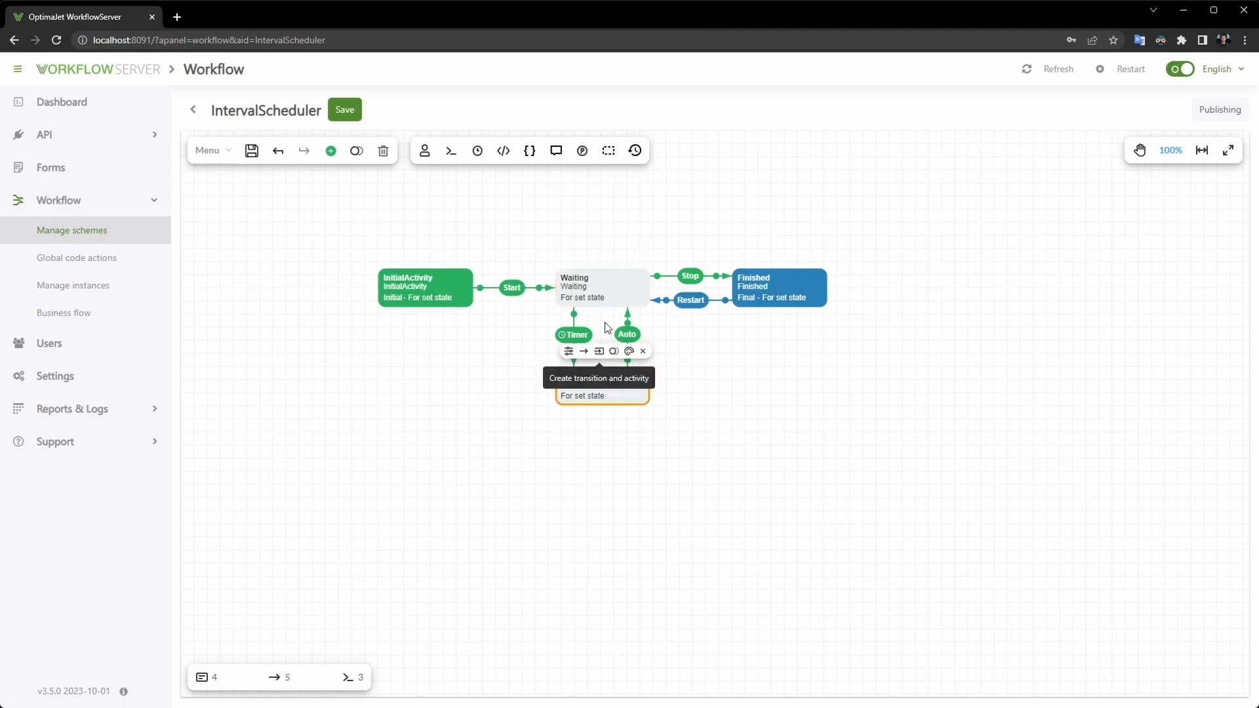
{"action": "left_click", "coordinate": [594, 289]}
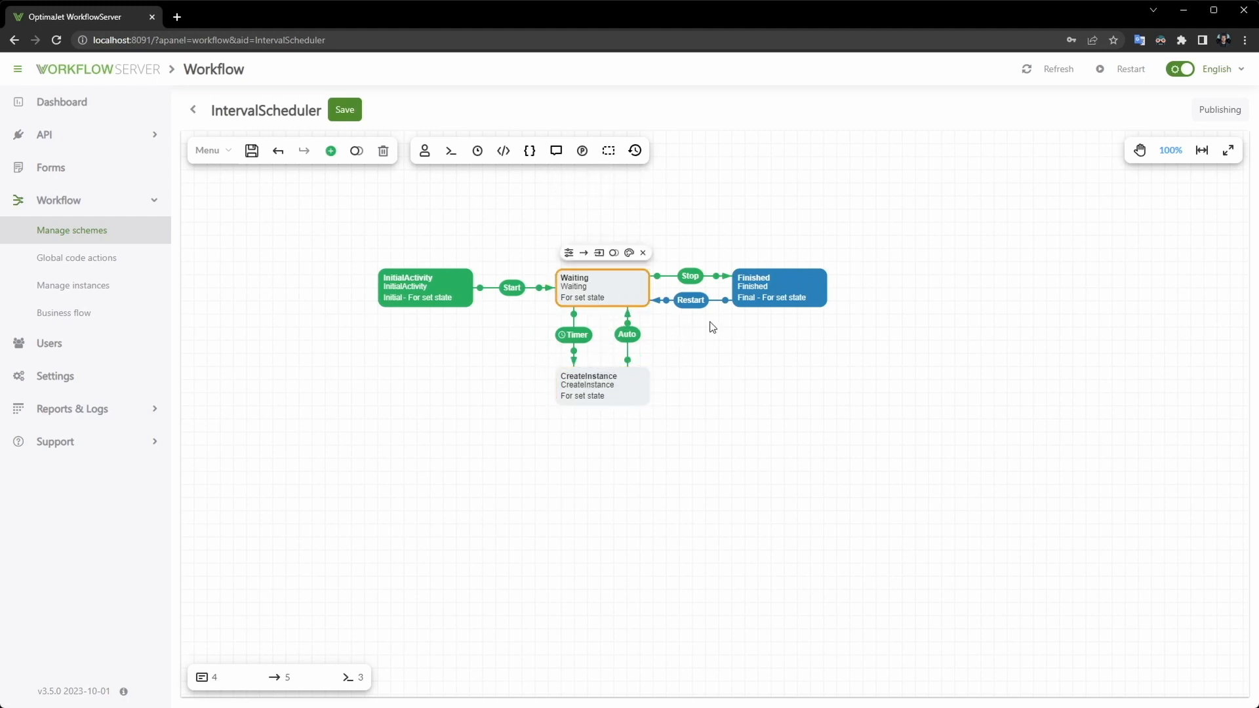
{"action": "left_click", "coordinate": [688, 277]}
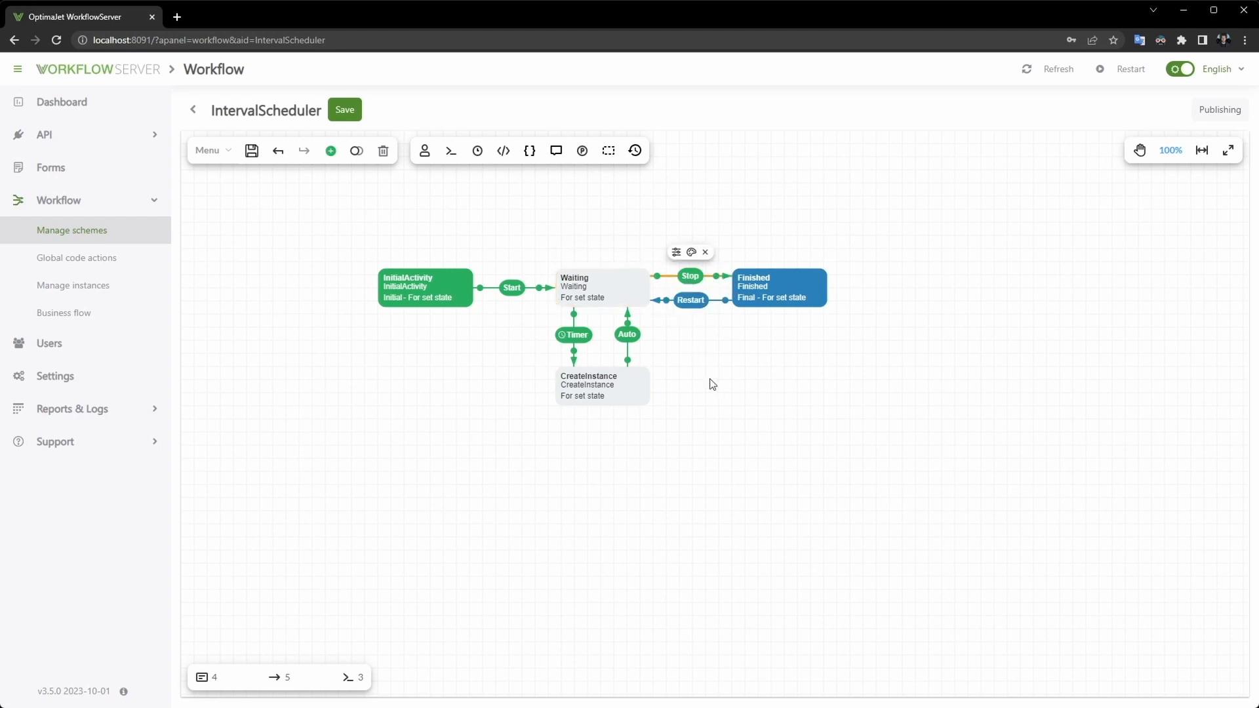
{"action": "left_click_drag", "start_coordinate": [1054, 503], "coordinate": [295, 190]}
{"action": "left_click", "coordinate": [474, 403]}
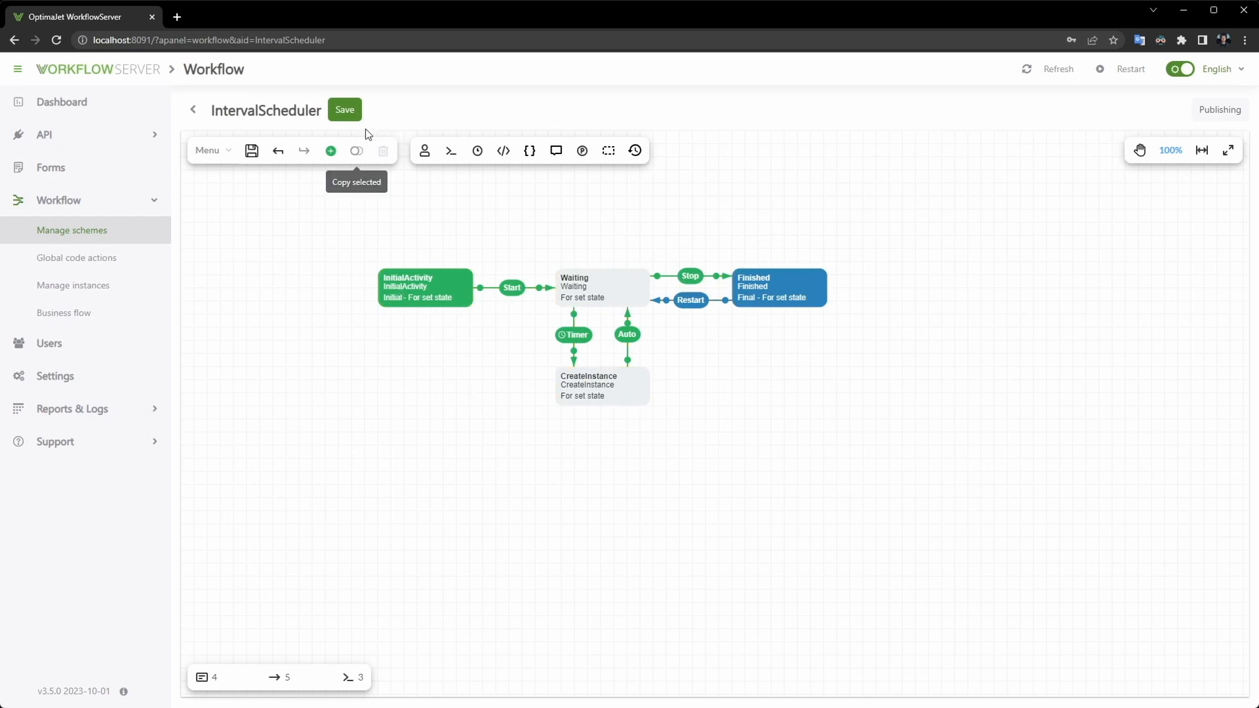
Save the IntervalScheduler scheme, and enable the Basic Plugin in the server settings and save that change.
{"action": "left_click", "coordinate": [346, 108]}
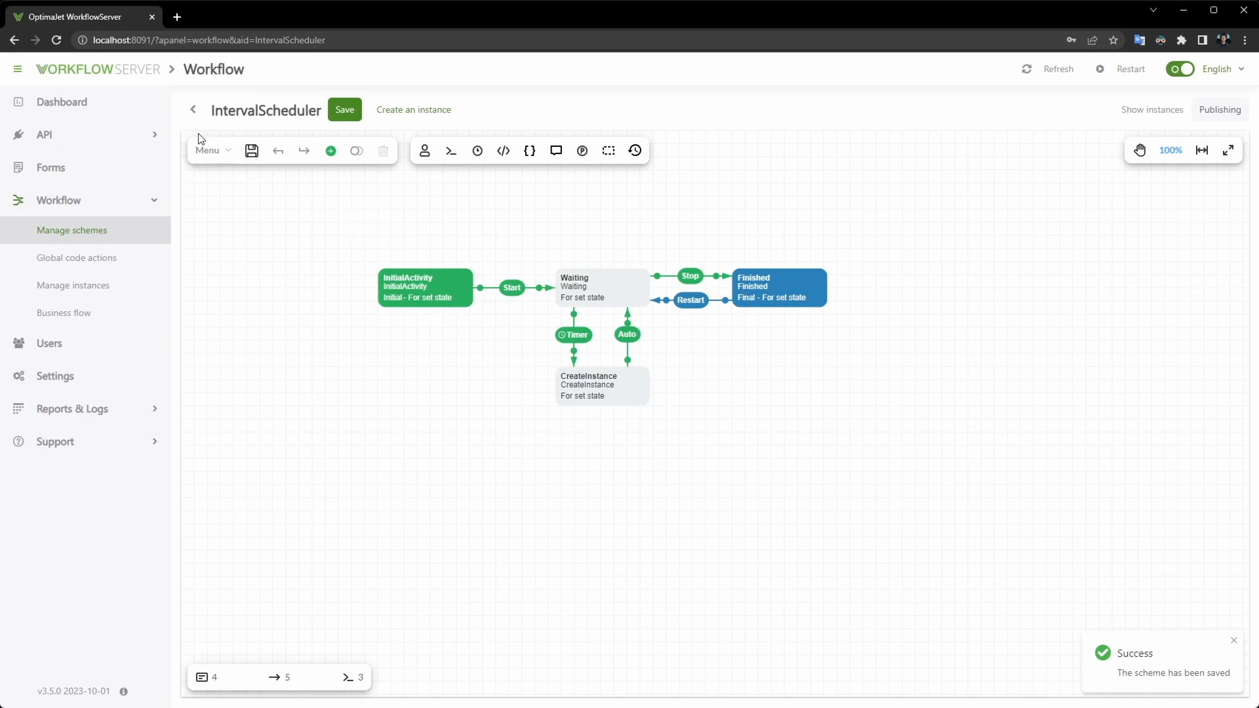
{"action": "left_click", "coordinate": [60, 99]}
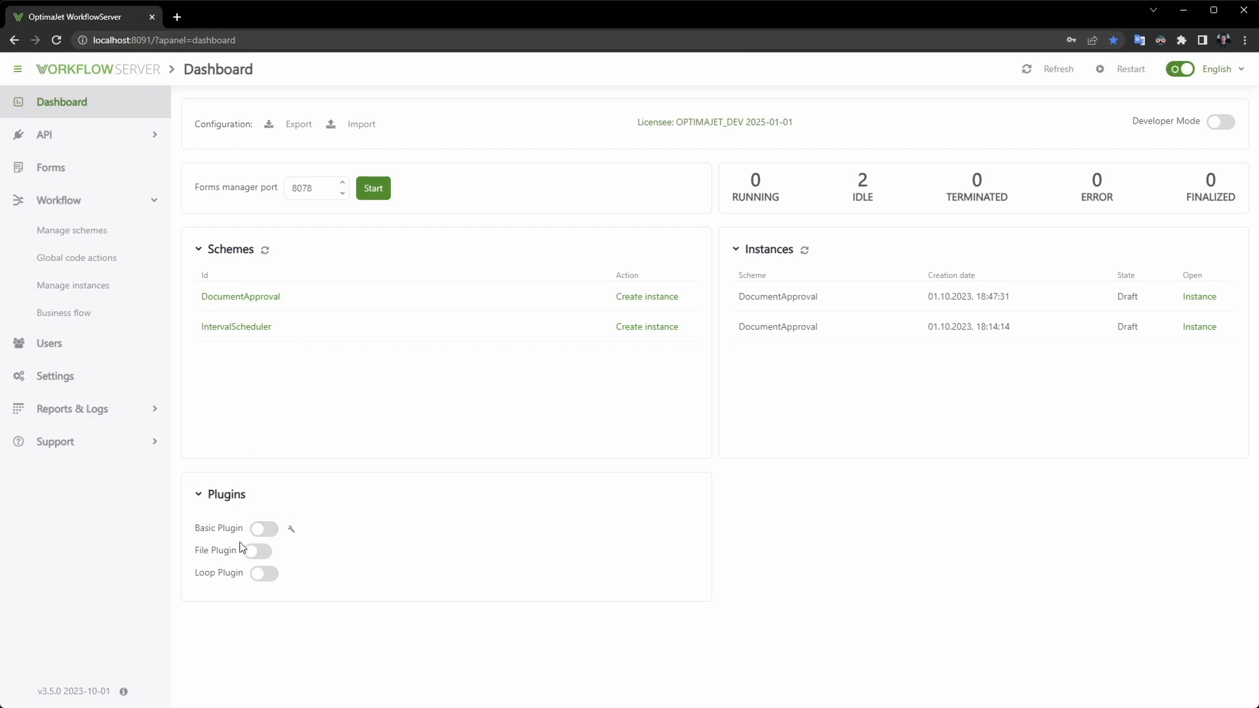
{"action": "left_click", "coordinate": [261, 528]}
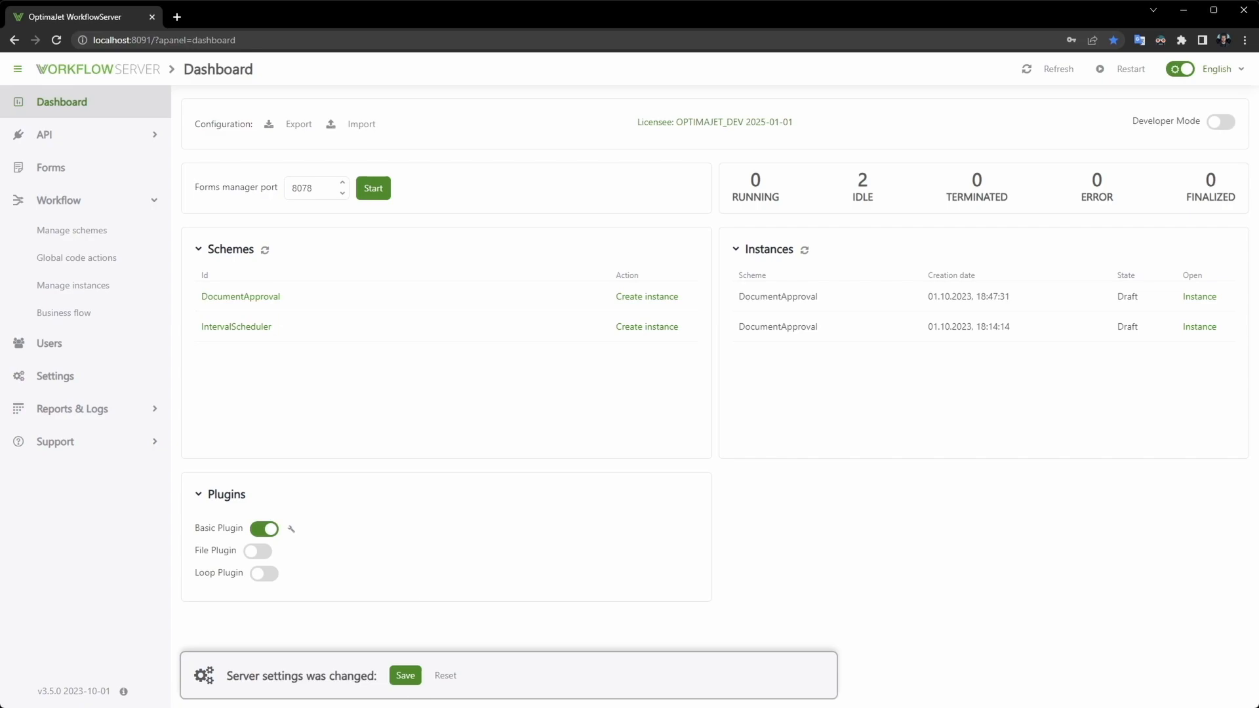
{"action": "left_click", "coordinate": [409, 675]}
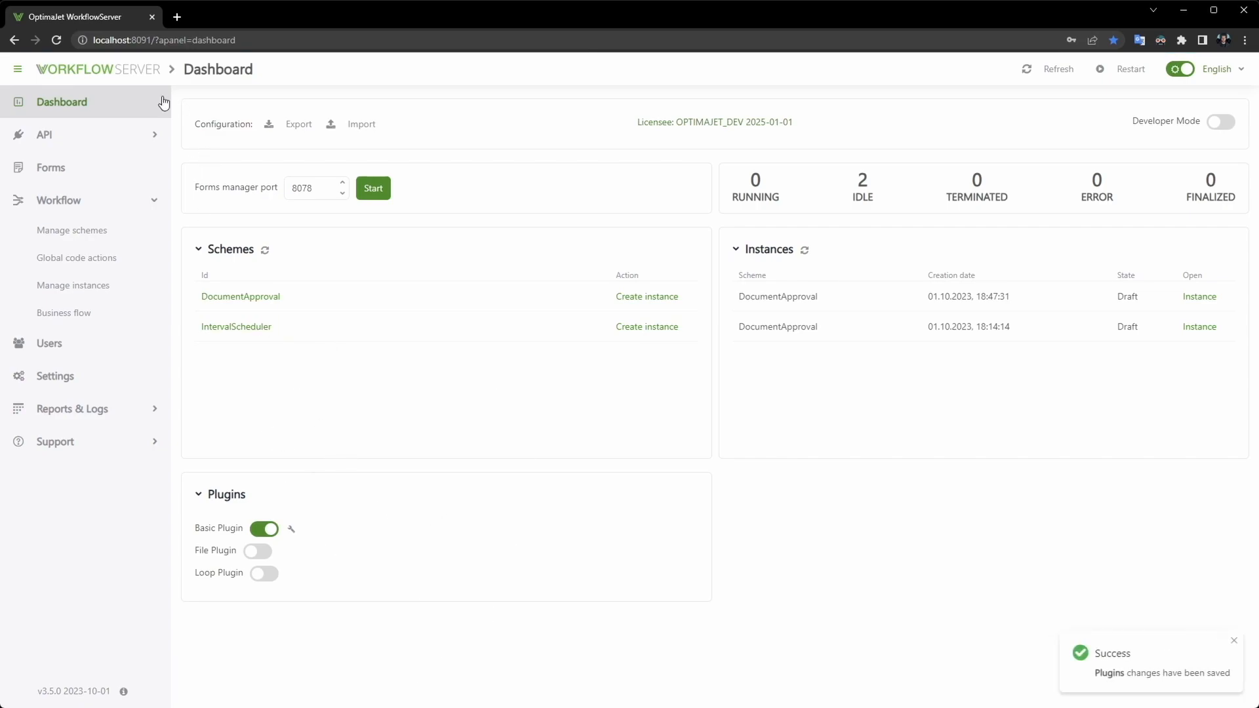
Reopen the IntervalScheduler scheme and add the CreateProcess action to the CreateInstance activity's implementation.
{"action": "left_click", "coordinate": [91, 237]}
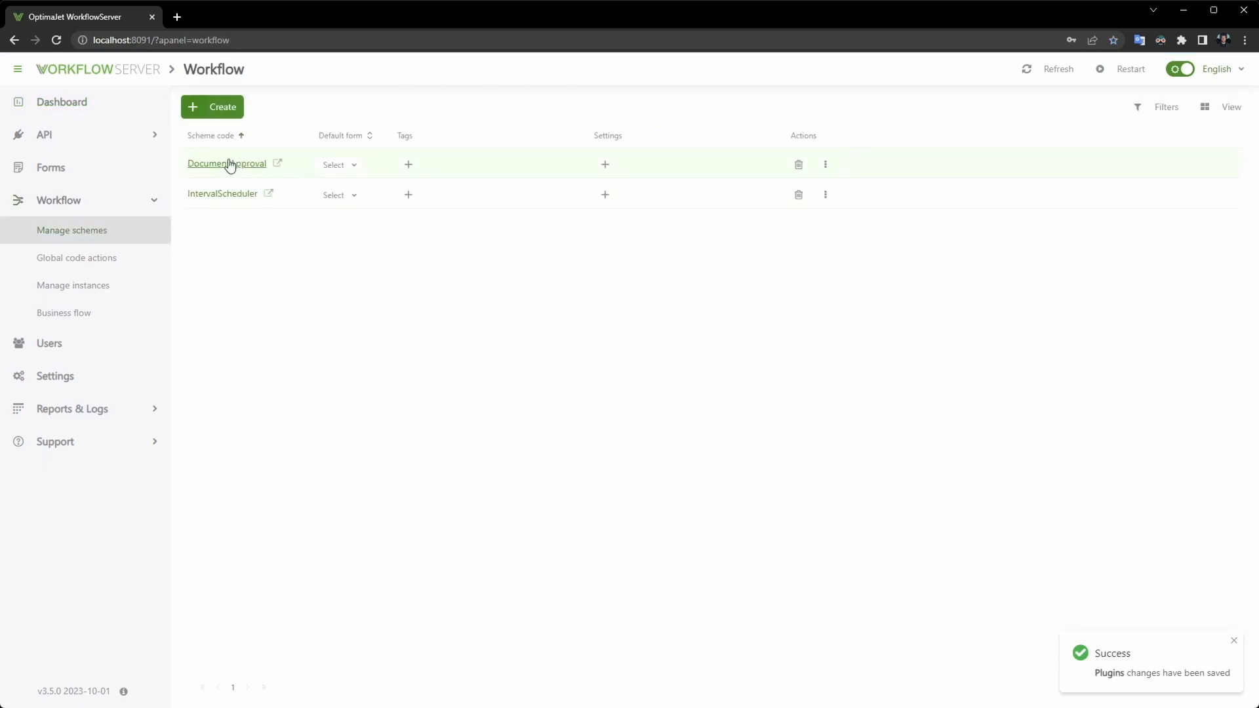
{"action": "left_click", "coordinate": [232, 199]}
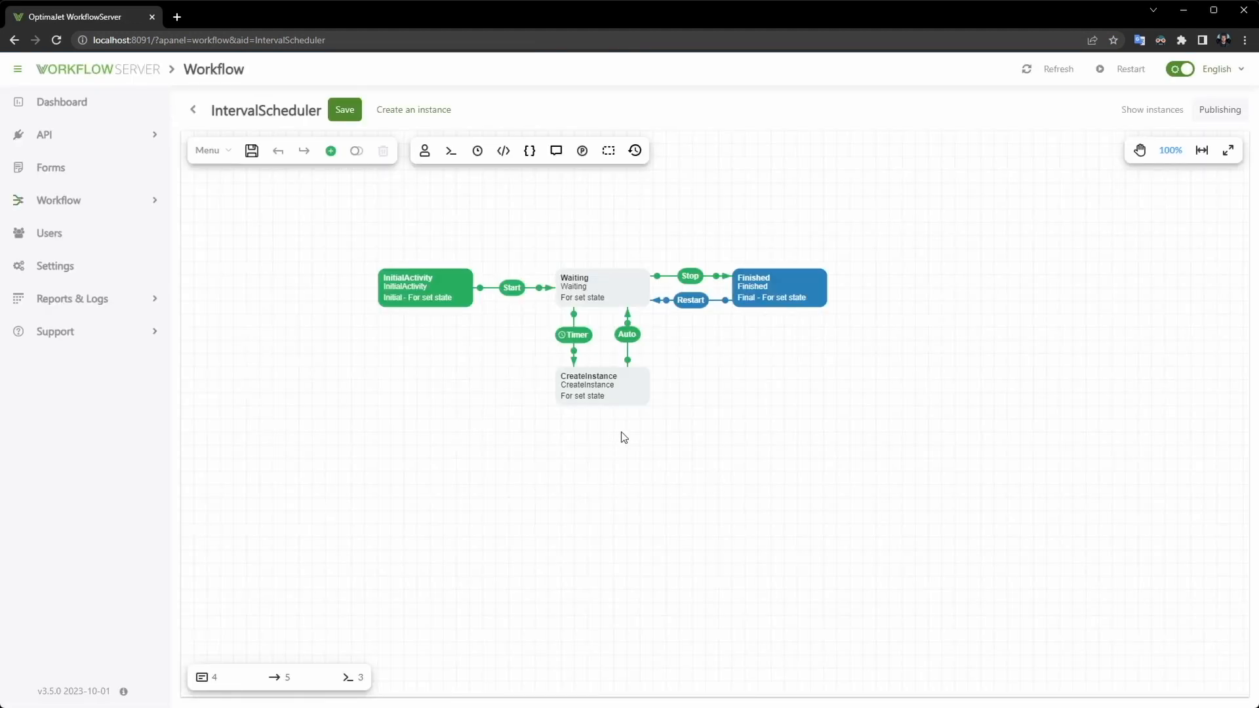
{"action": "left_click", "coordinate": [605, 395]}
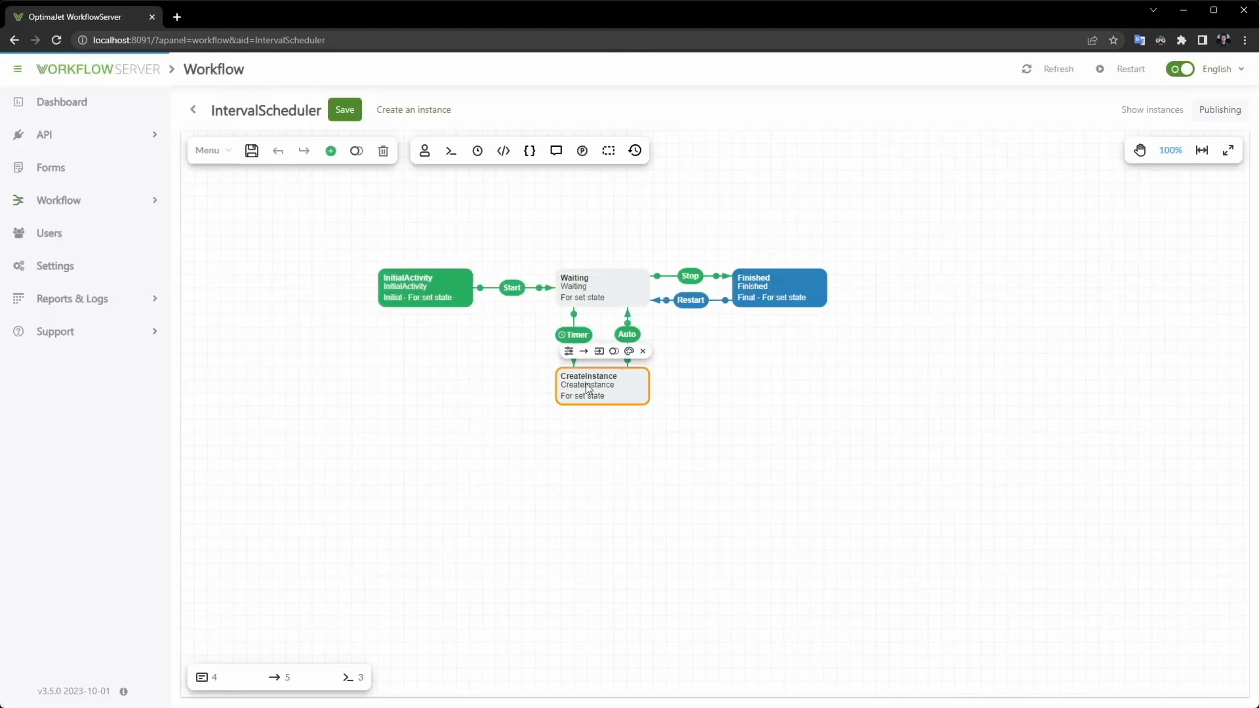
{"action": "left_click", "coordinate": [568, 352]}
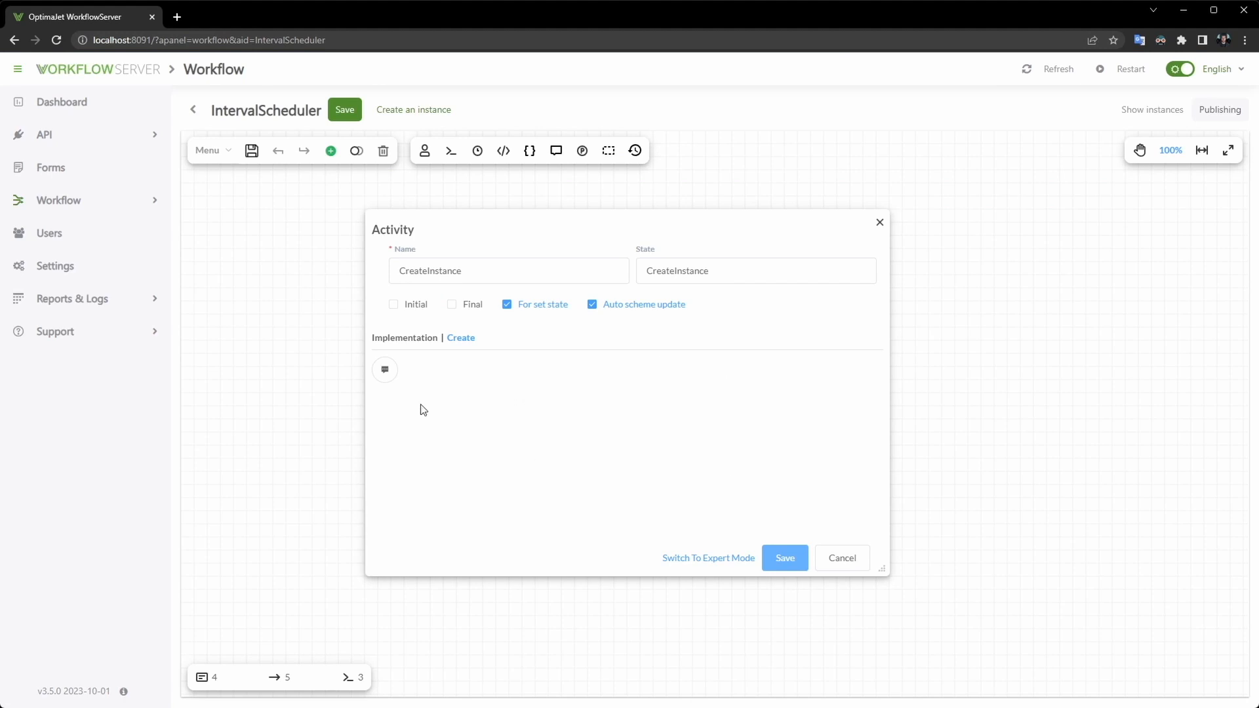
{"action": "left_click", "coordinate": [461, 337]}
{"action": "left_click", "coordinate": [455, 374]}
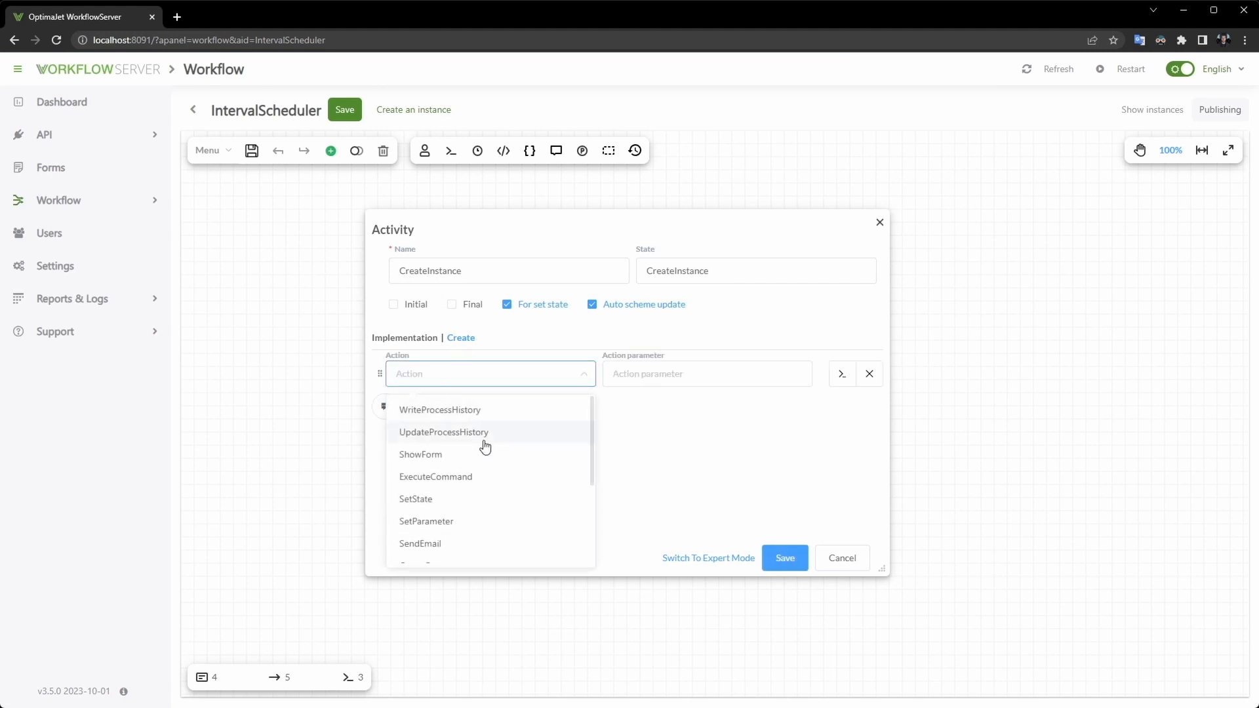
{"action": "type", "text": "Cr"}
{"action": "left_click", "coordinate": [458, 414]}
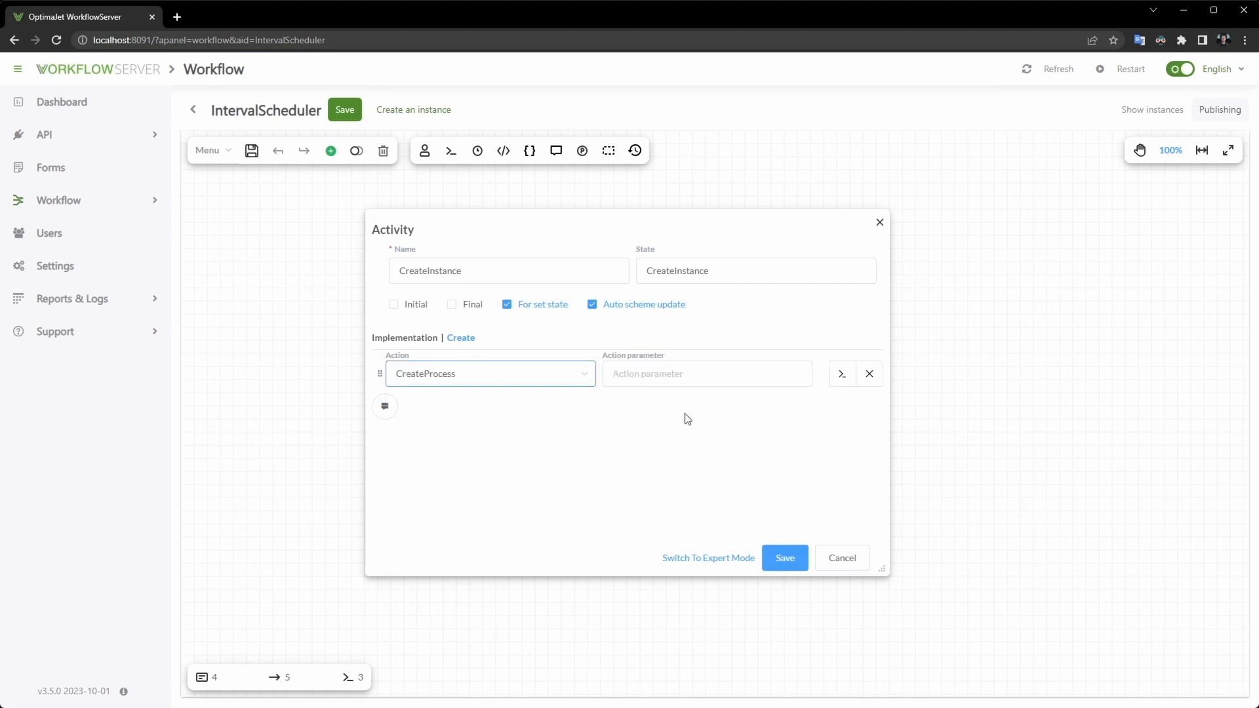
Set the CreateProcess action's Scheme parameter to DocumentApproval and save the CreateInstance activity.
{"action": "left_click", "coordinate": [687, 367]}
{"action": "left_click", "coordinate": [848, 378]}
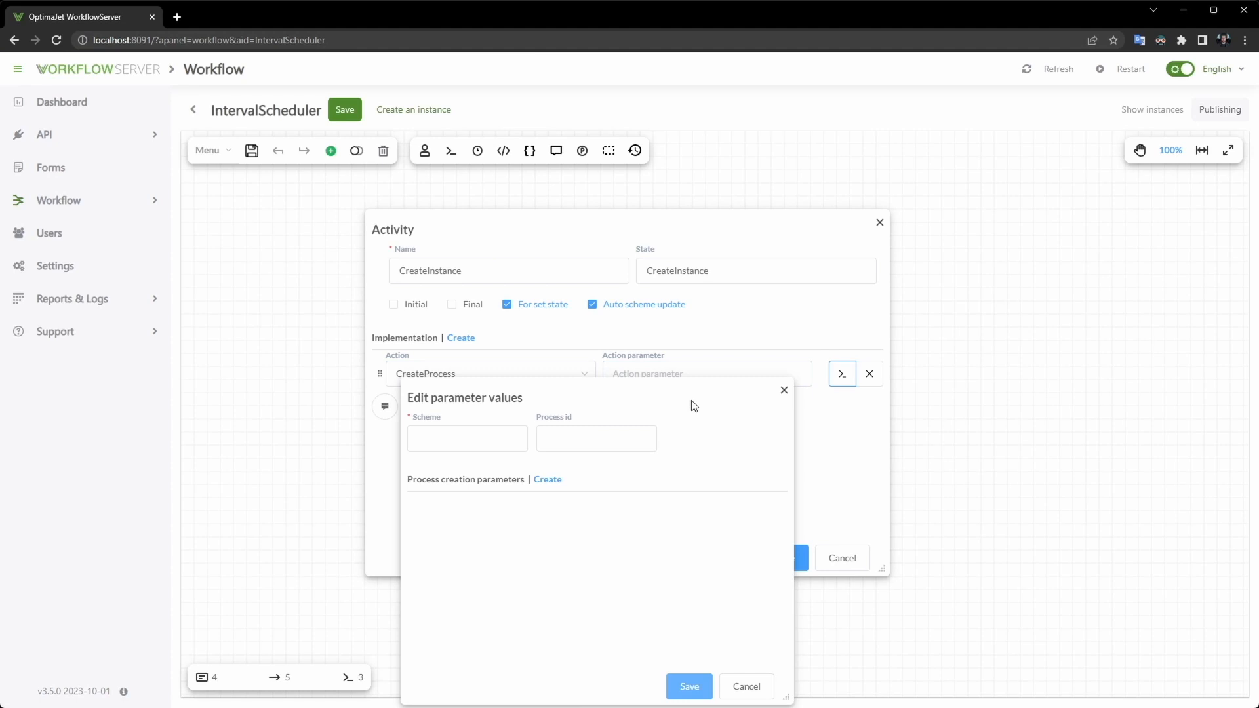
{"action": "left_click_drag", "start_coordinate": [556, 382], "coordinate": [557, 315]}
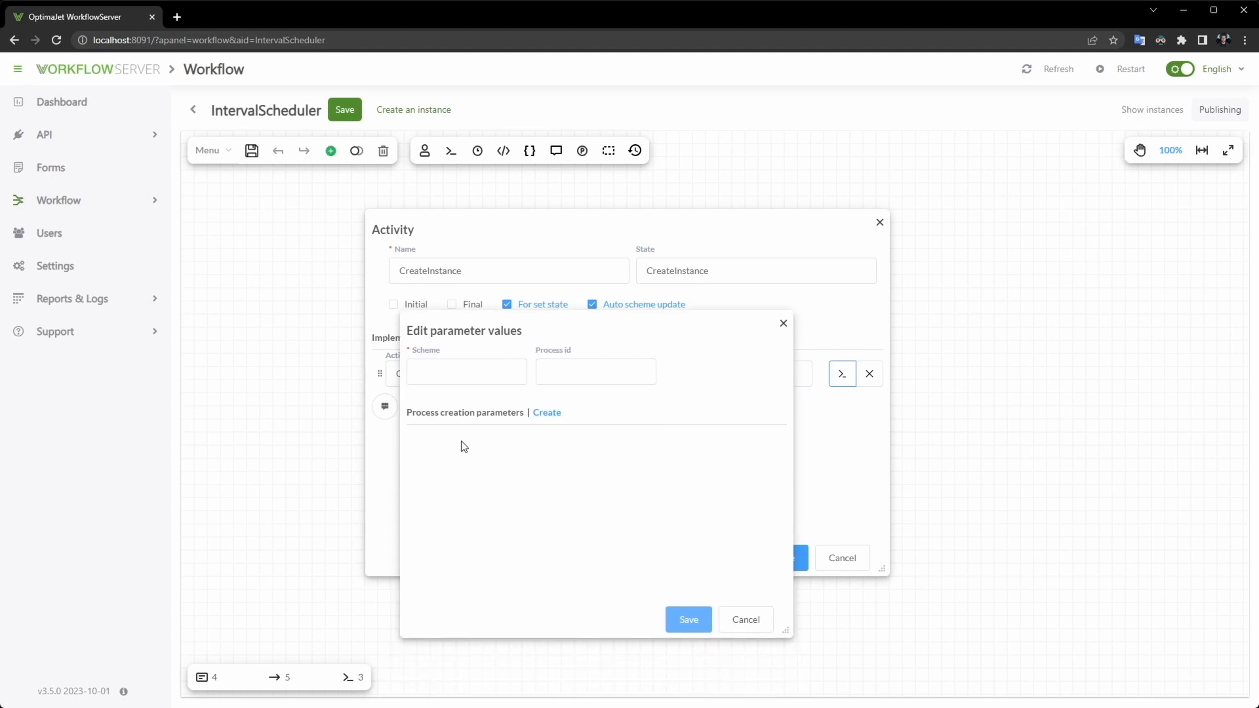
{"action": "left_click", "coordinate": [463, 369]}
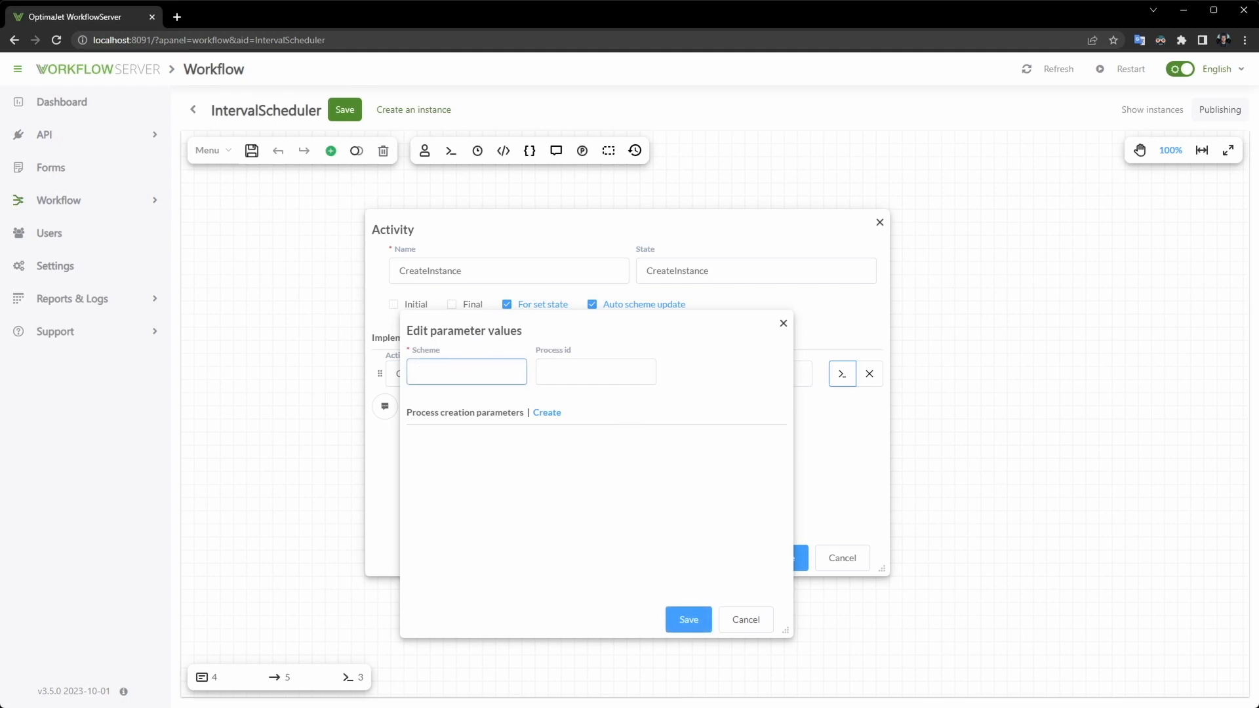
{"action": "key", "text": "alt+Tab"}
{"action": "key", "text": "alt+Tab"}
{"action": "type", "text": "DocumentApproval"}
{"action": "left_click", "coordinate": [591, 462]}
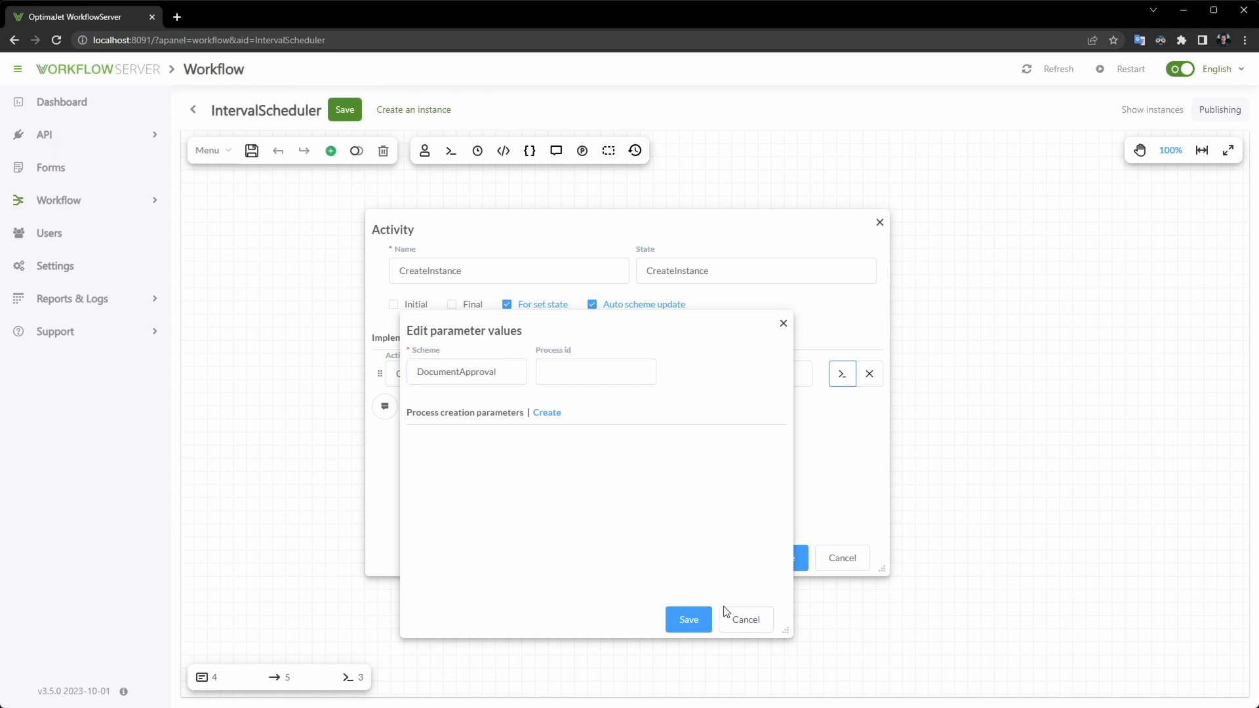
{"action": "left_click", "coordinate": [687, 619]}
{"action": "left_click", "coordinate": [786, 559]}
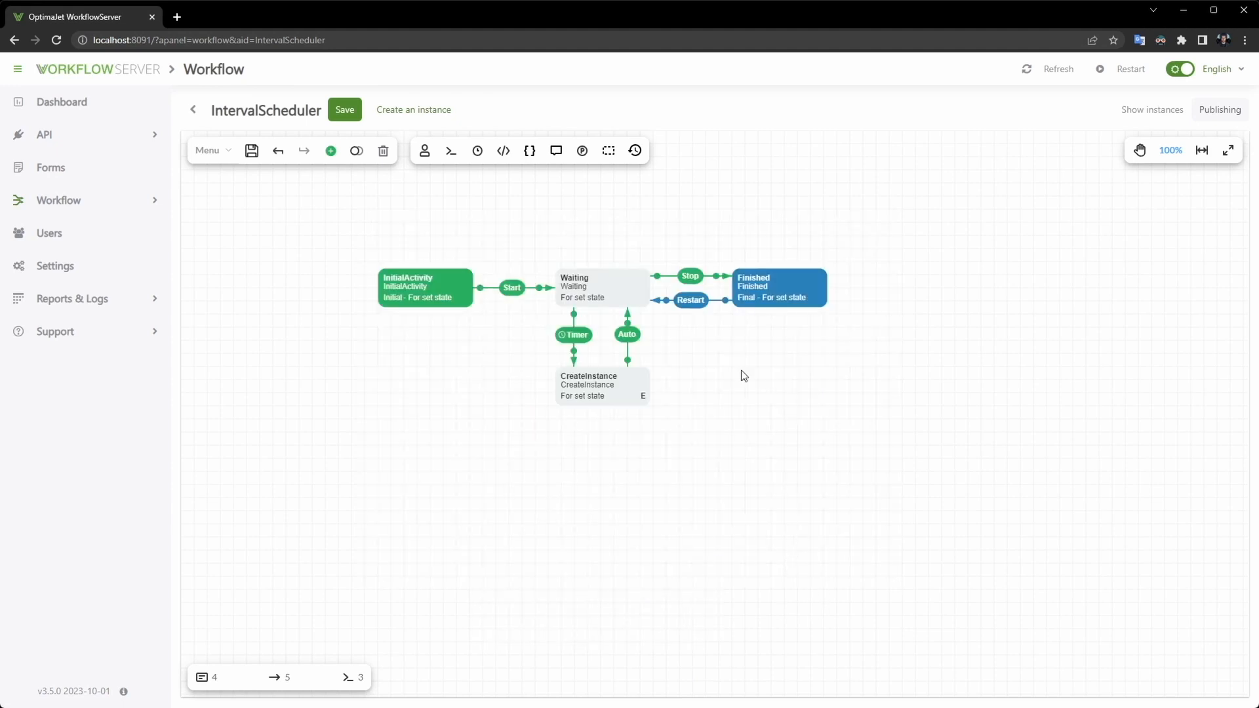
Save the scheme and create a process instance of IntervalScheduler.
{"action": "left_click", "coordinate": [345, 111]}
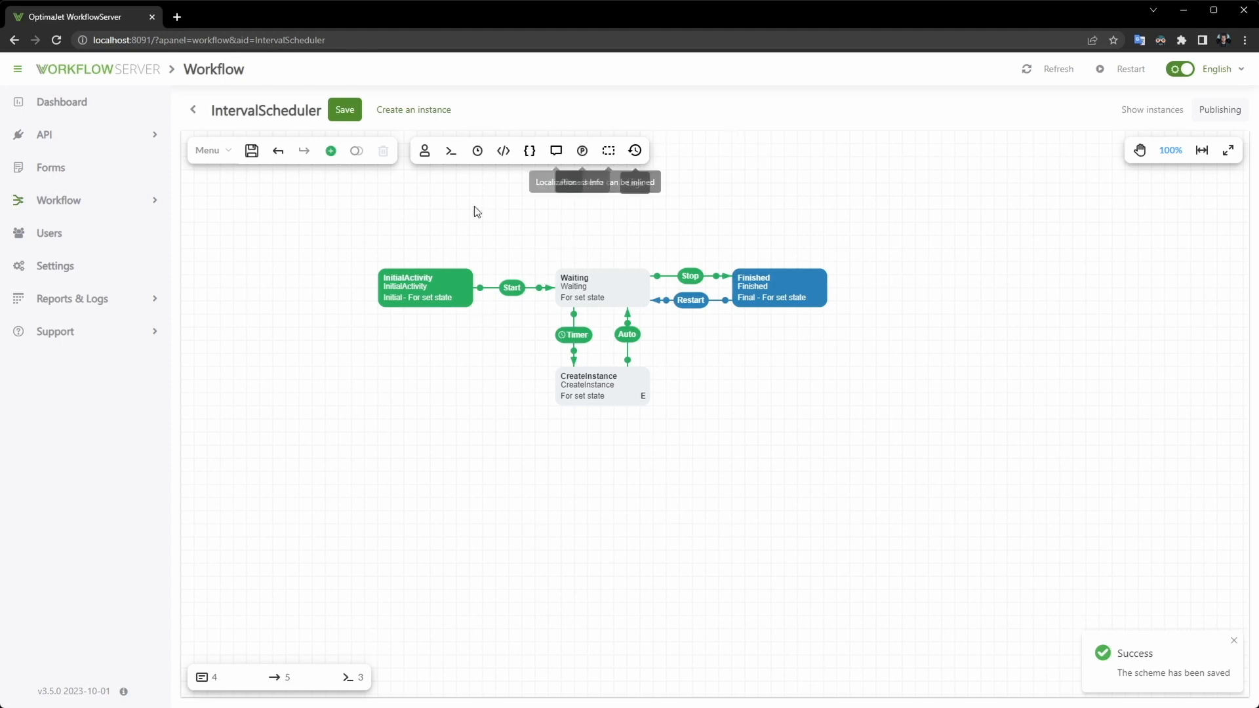
{"action": "left_click", "coordinate": [403, 113]}
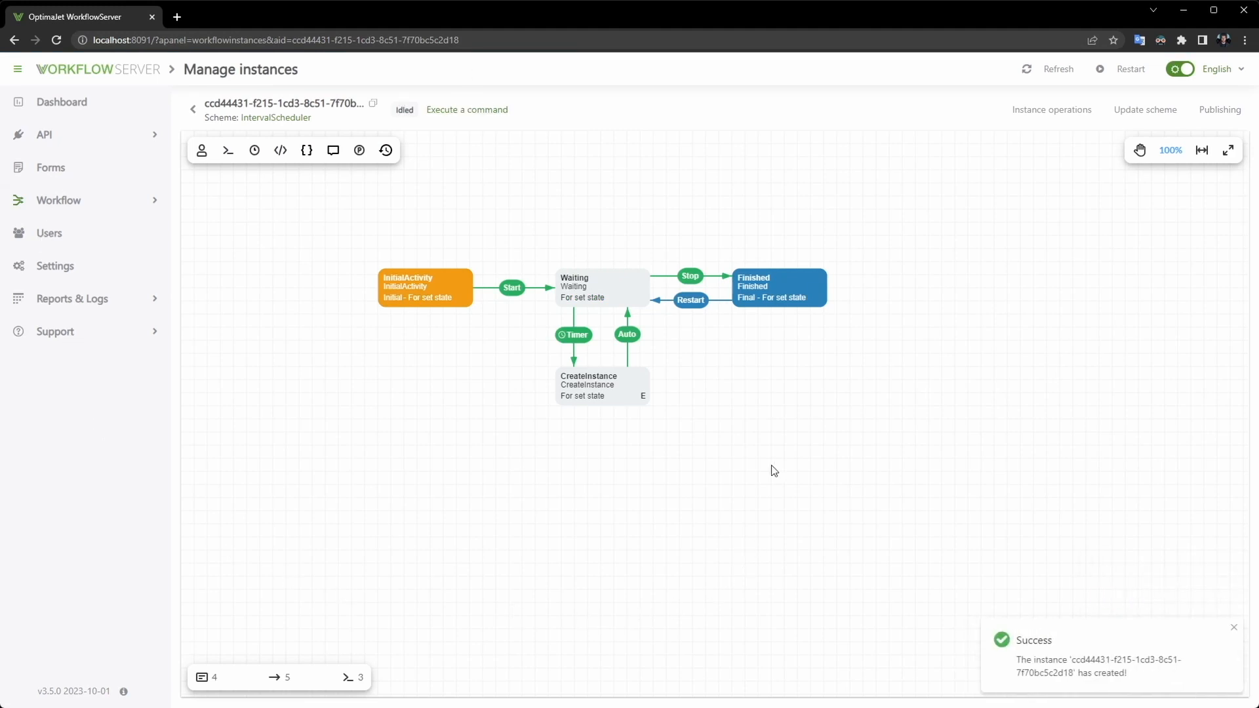
Load the available commands for the new IntervalScheduler instance and execute the Start command through the Workflow API request form.
{"action": "left_click", "coordinate": [463, 114]}
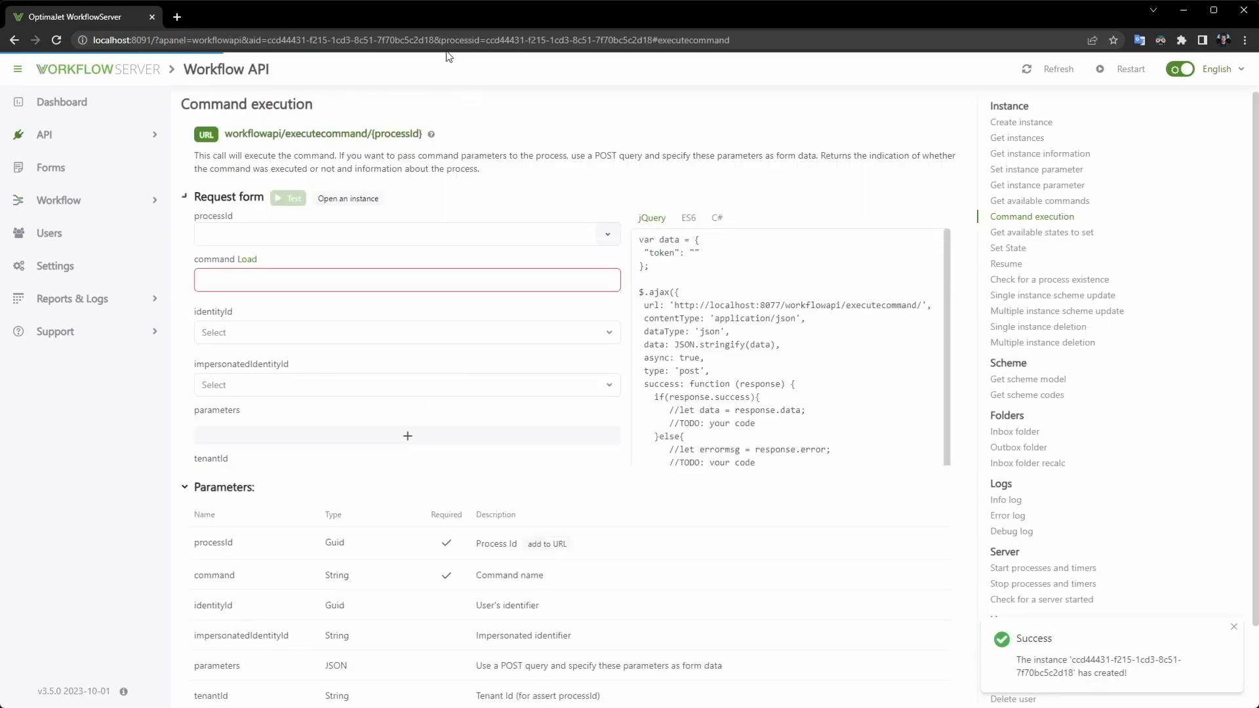
{"action": "left_click", "coordinate": [247, 261]}
{"action": "left_click", "coordinate": [244, 279]}
{"action": "left_click", "coordinate": [242, 305]}
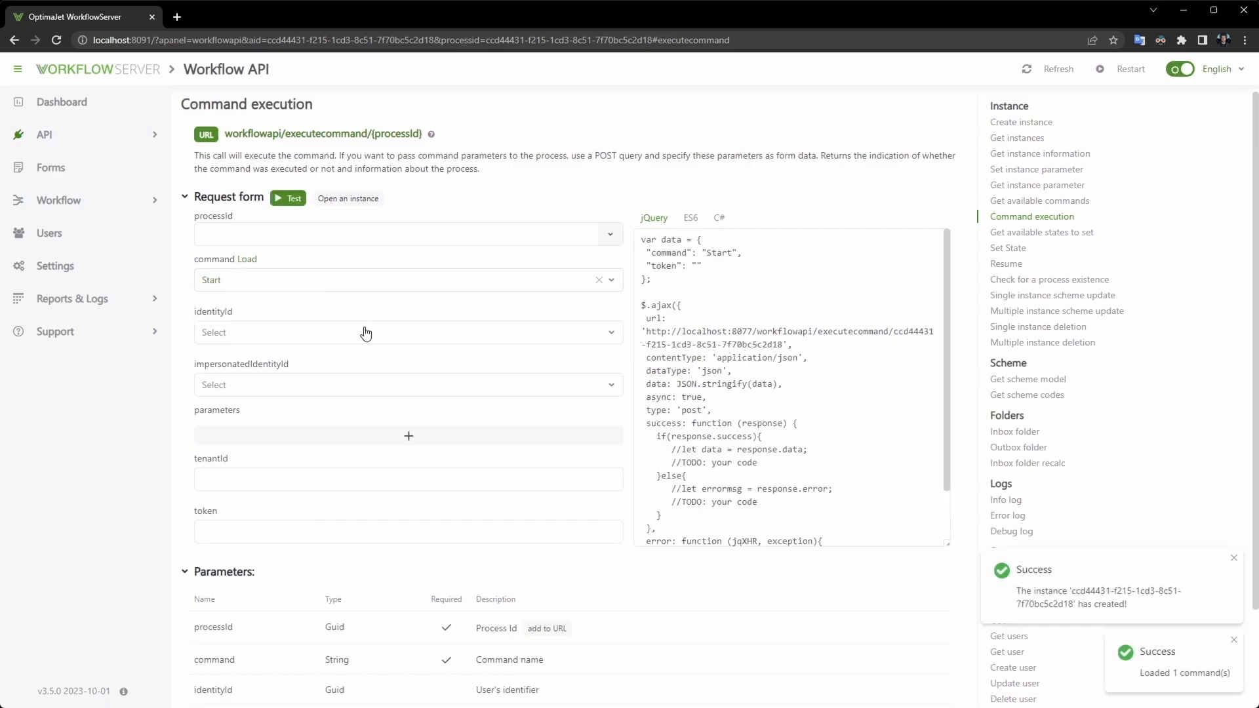
{"action": "left_click", "coordinate": [288, 198]}
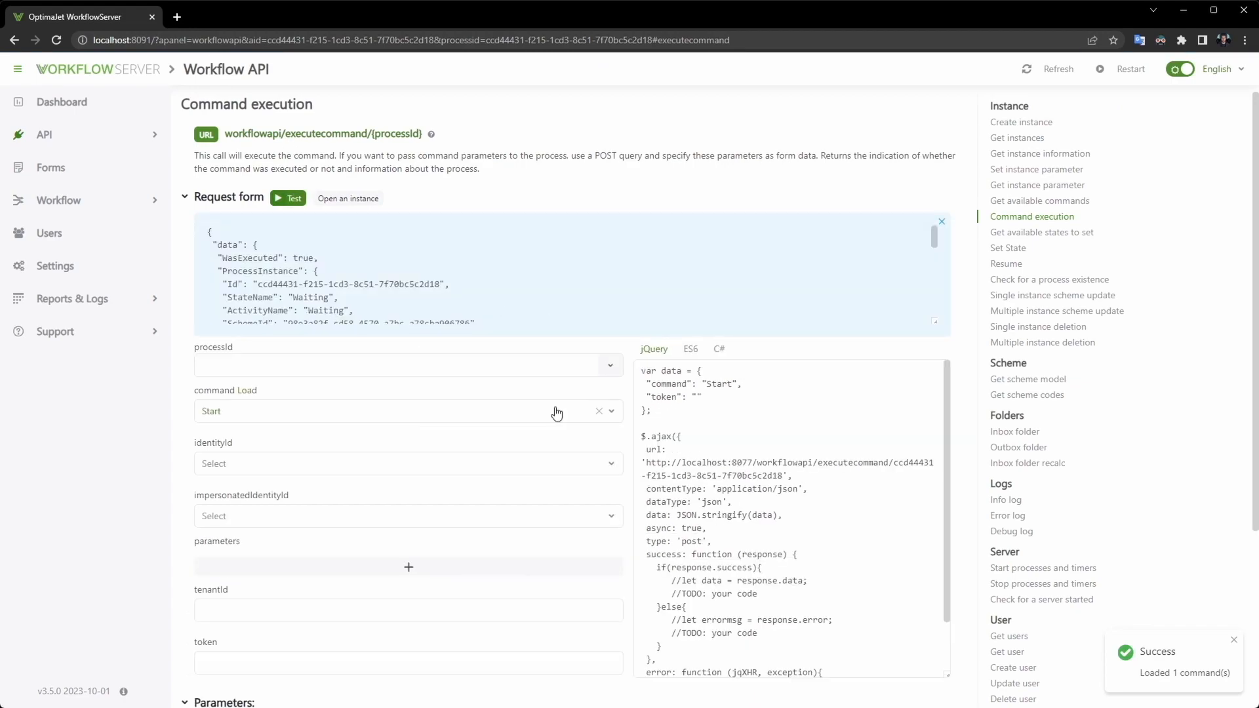
Open the list of process instances and refresh it to check for DocumentApproval instances created by the scheduler.
{"action": "left_click", "coordinate": [78, 205]}
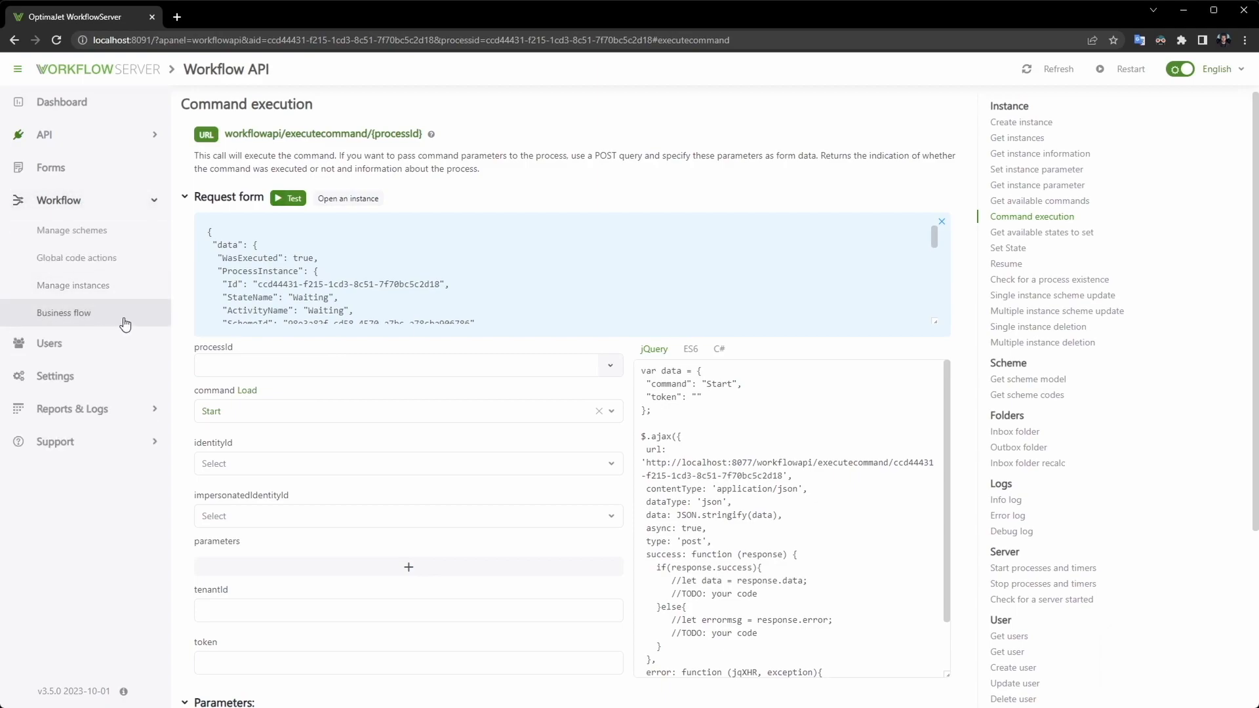
{"action": "left_click", "coordinate": [108, 286]}
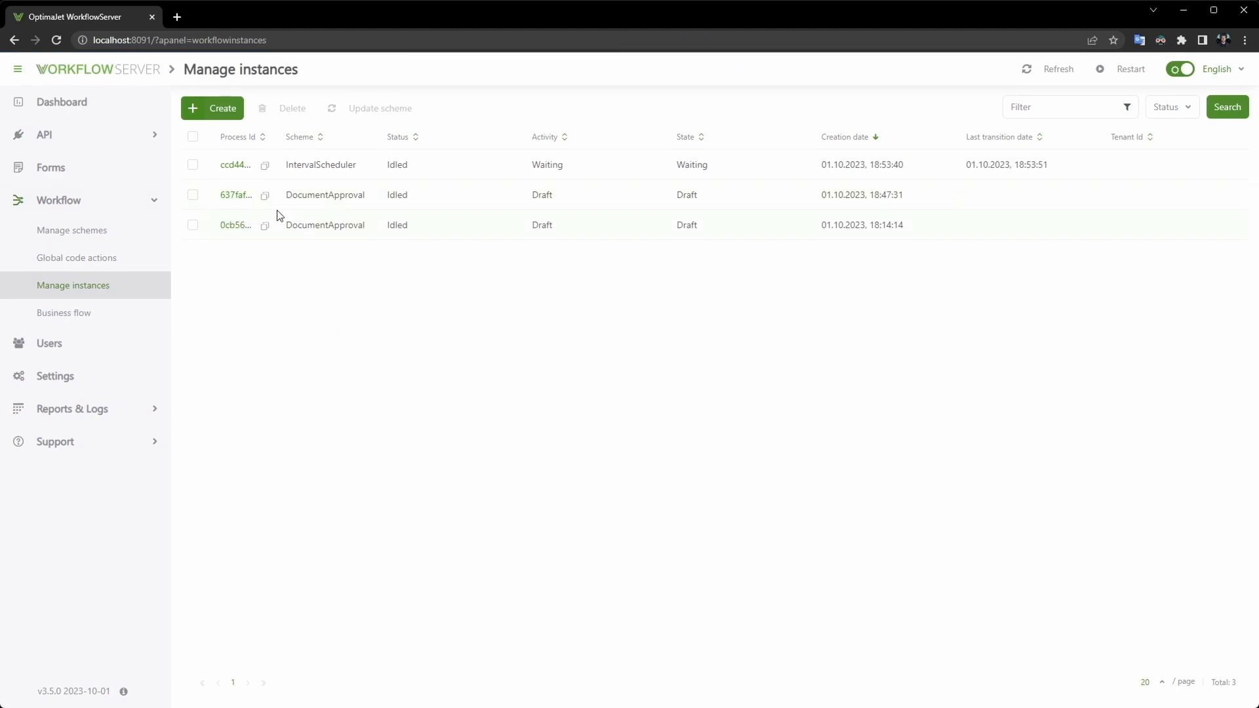
{"action": "left_click", "coordinate": [57, 41]}
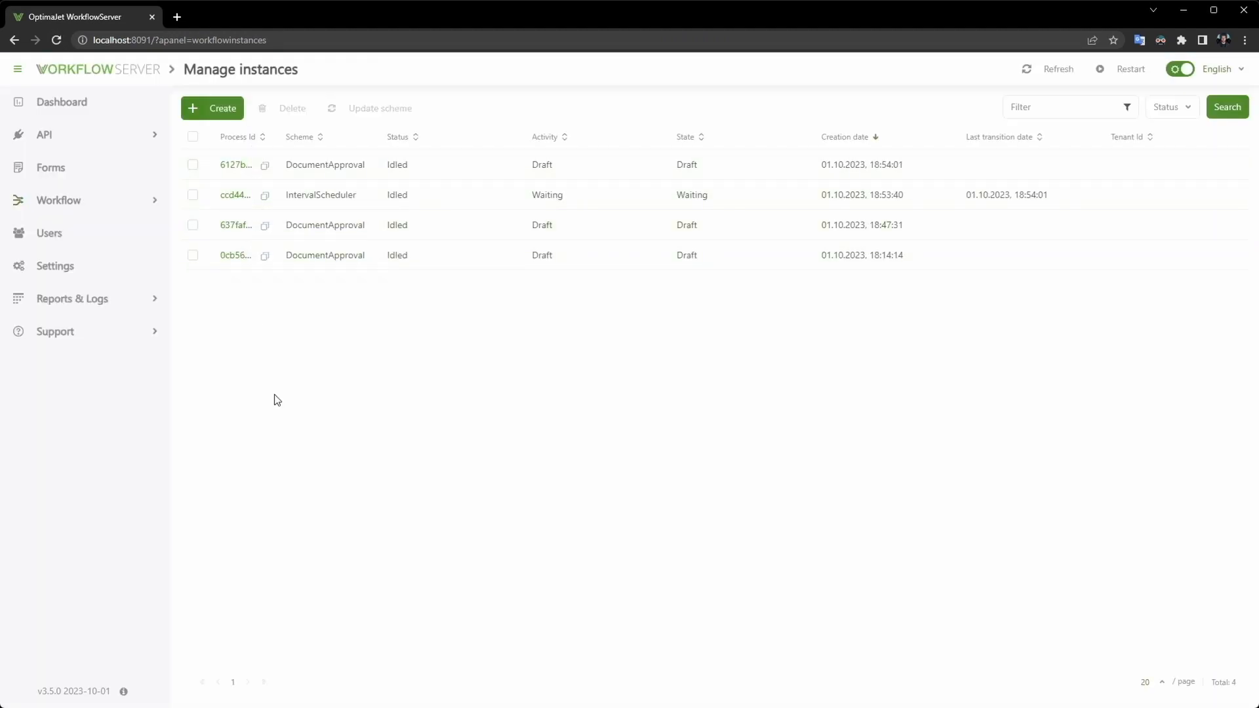
{"action": "key", "text": "F5"}
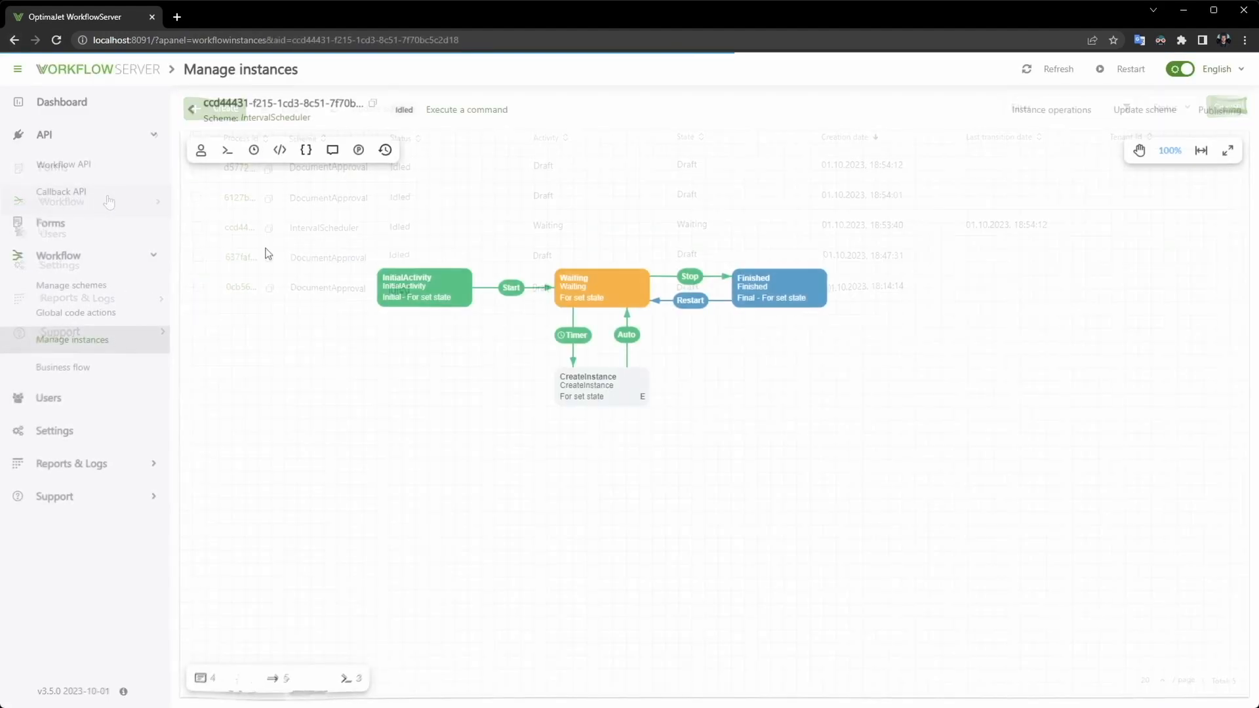
Execute the Stop command on the IntervalScheduler instance through the Workflow API request form, and open the instance to check its current activity.
{"action": "left_click", "coordinate": [458, 113]}
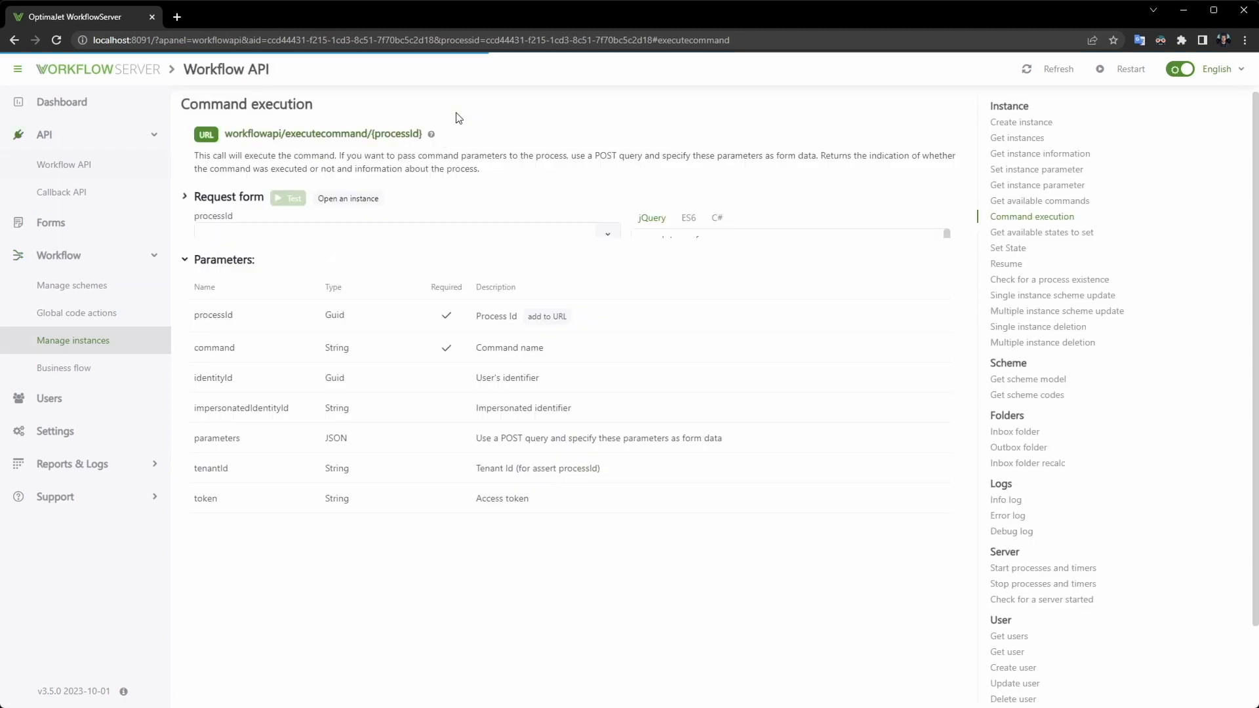
{"action": "left_click", "coordinate": [250, 262]}
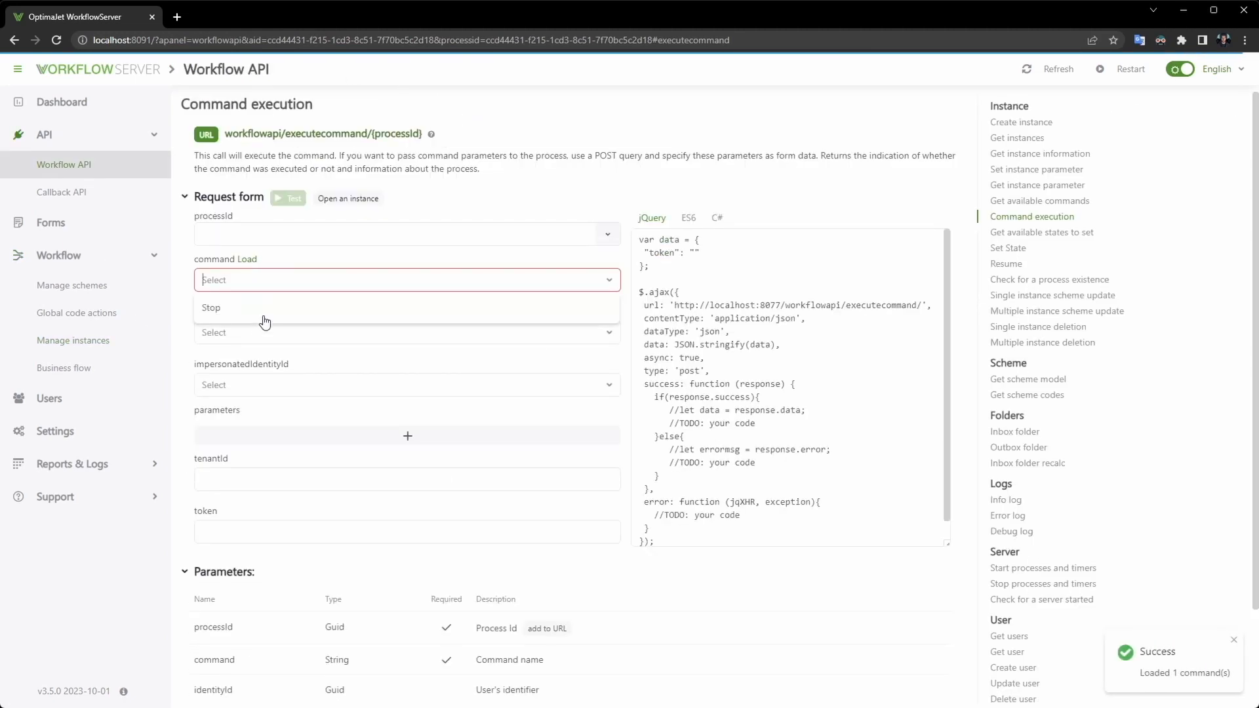
{"action": "left_click", "coordinate": [215, 316]}
{"action": "left_click", "coordinate": [283, 202]}
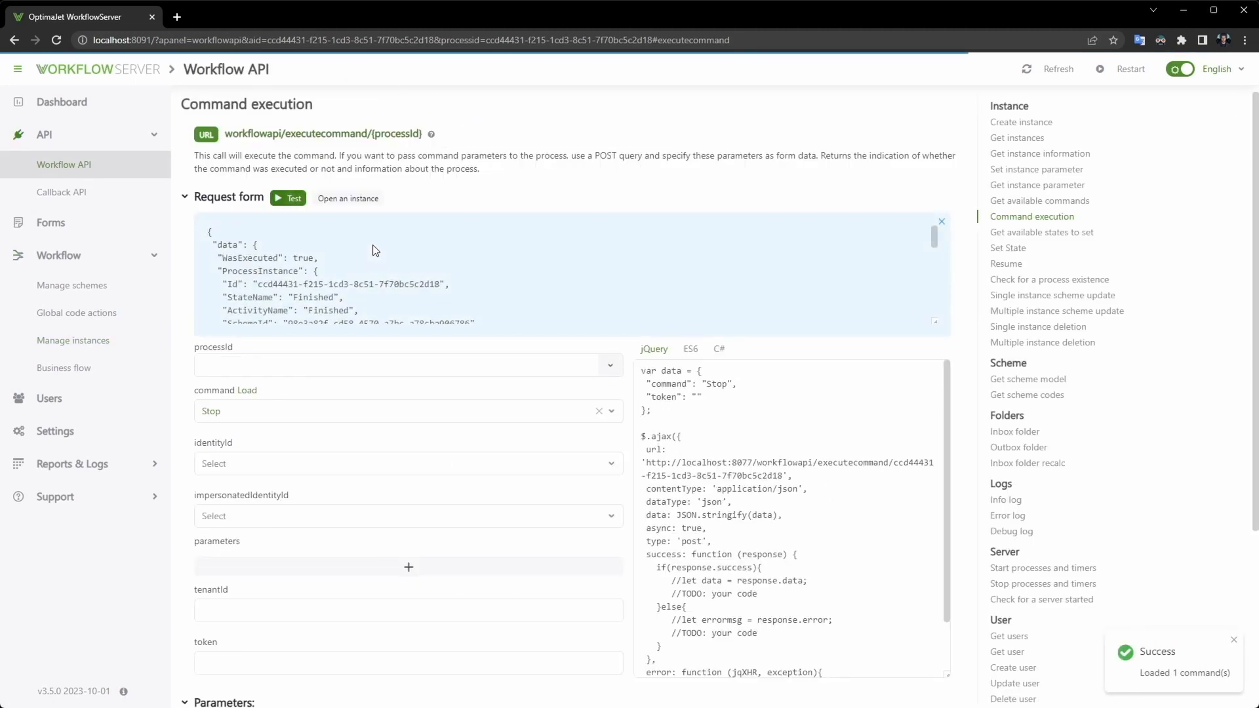
{"action": "left_click", "coordinate": [348, 199]}
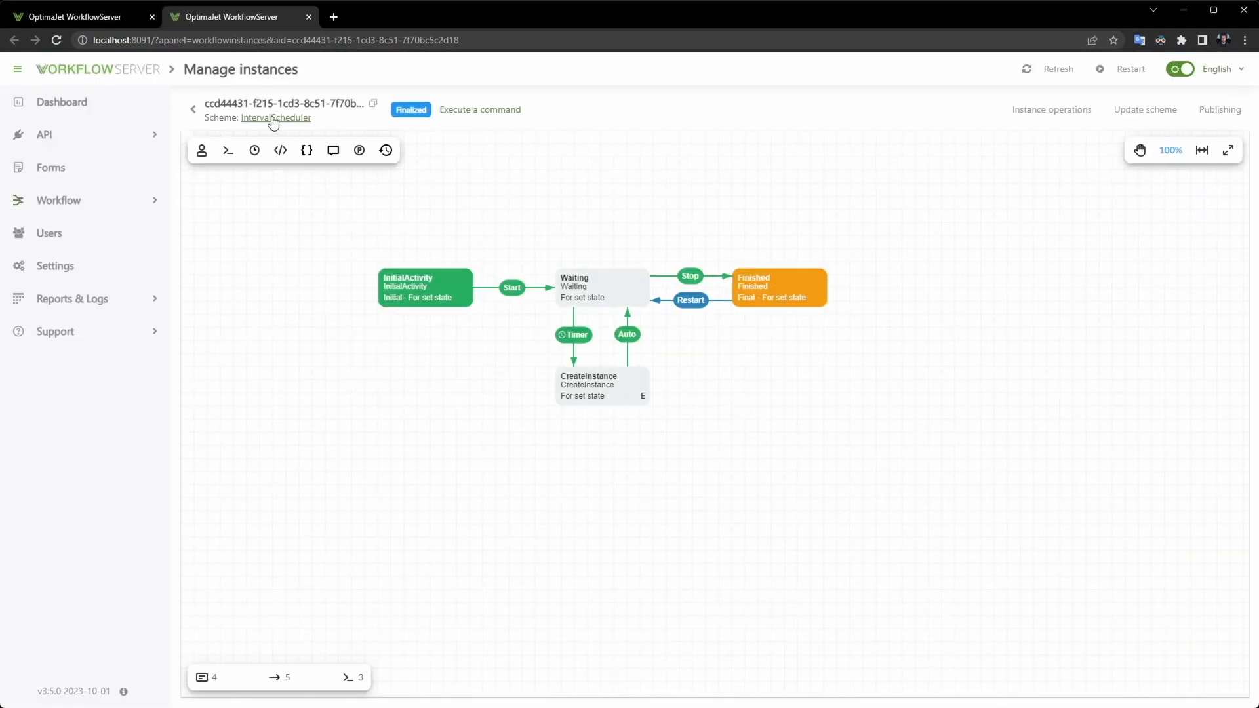
{"action": "left_click_drag", "start_coordinate": [322, 118], "coordinate": [284, 126]}
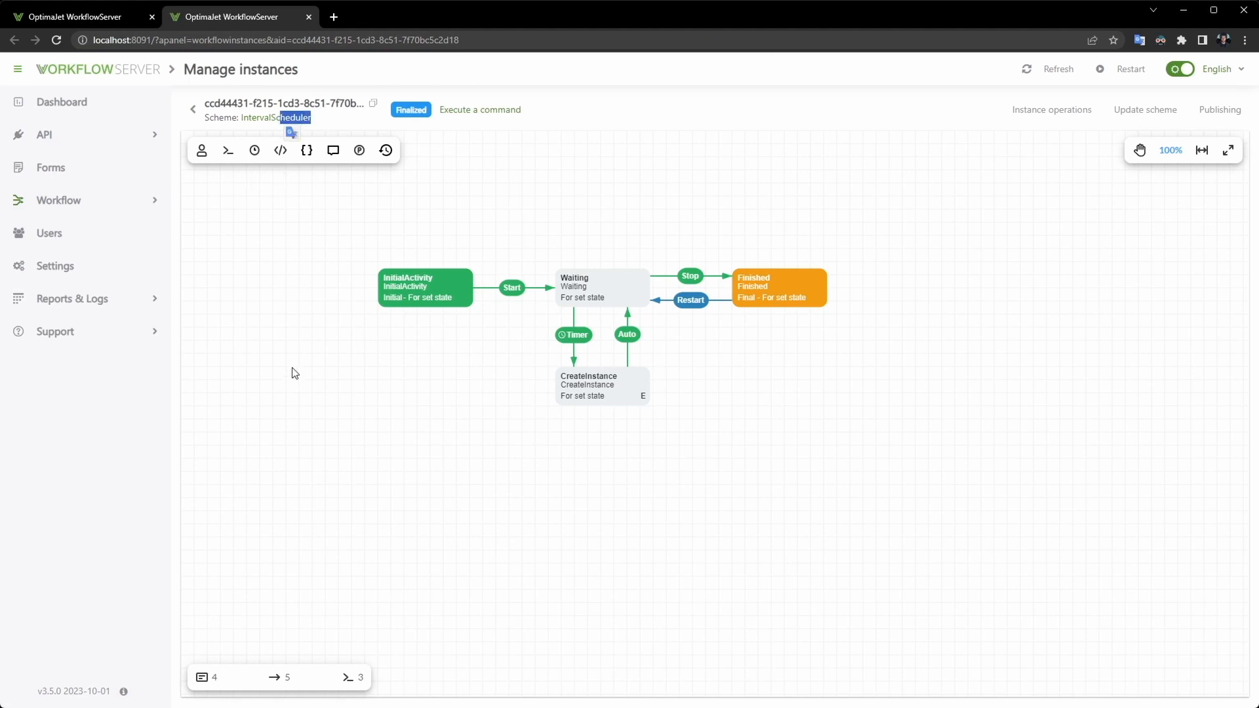